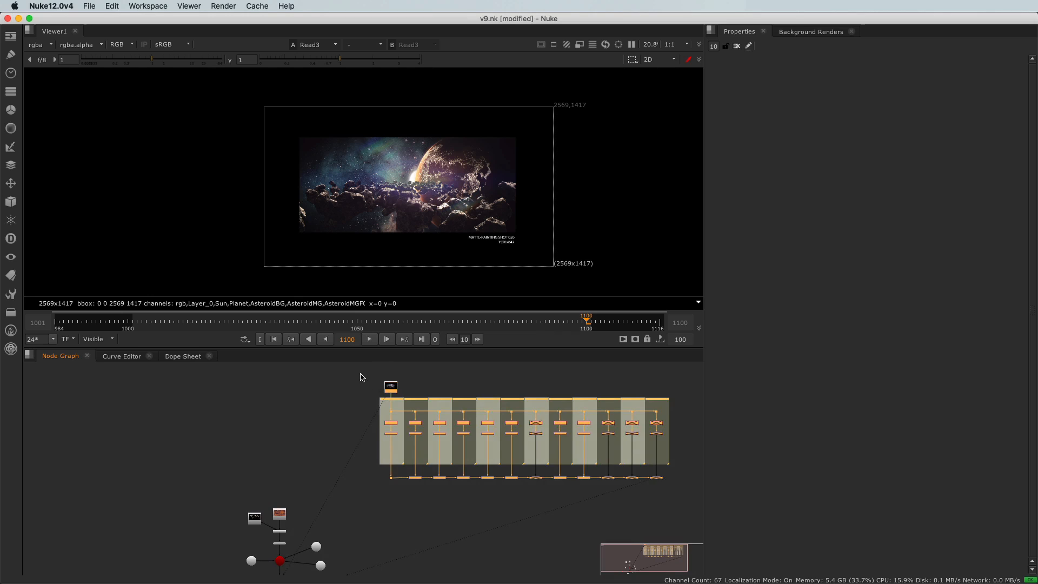
View Shuffle1, Shuffle2 and PSDMerge1 one after another to check the Layer 0 and Sun layers and their merged result.
left_click(393, 423)
key("1")
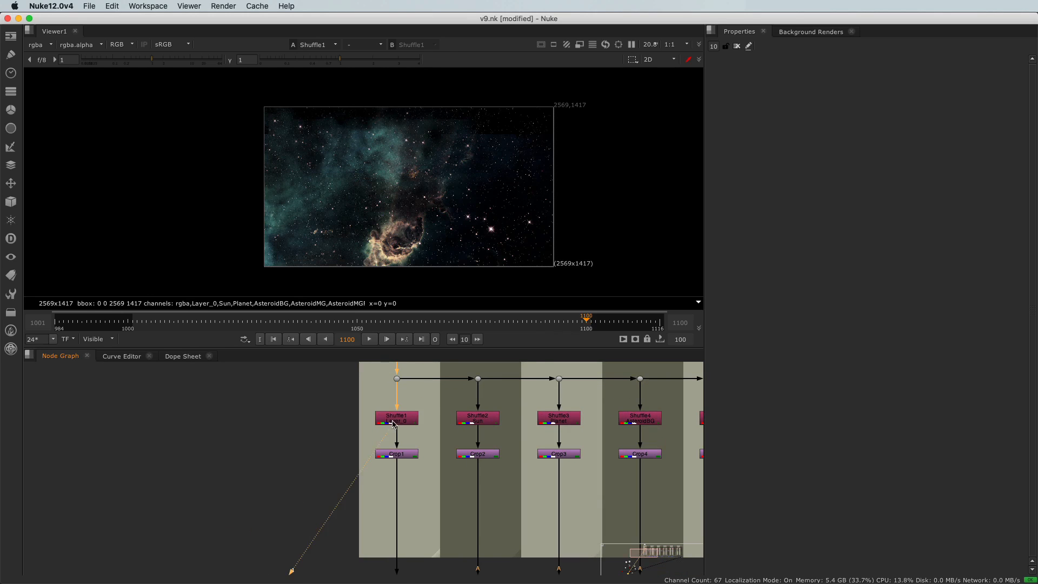
scroll(432, 446, "down", 3)
left_click(452, 431)
key("1")
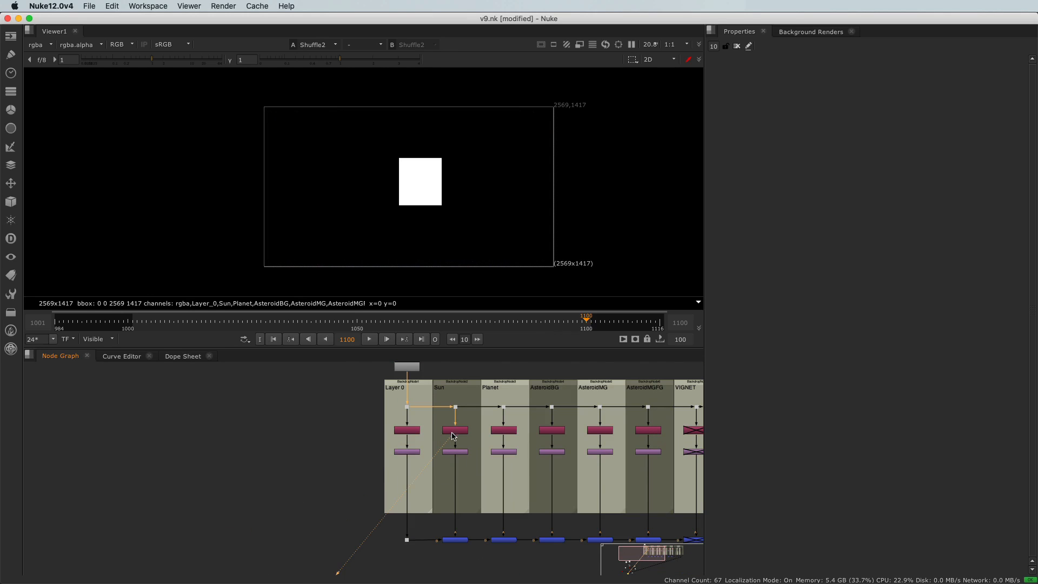
left_click(453, 539)
key("1")
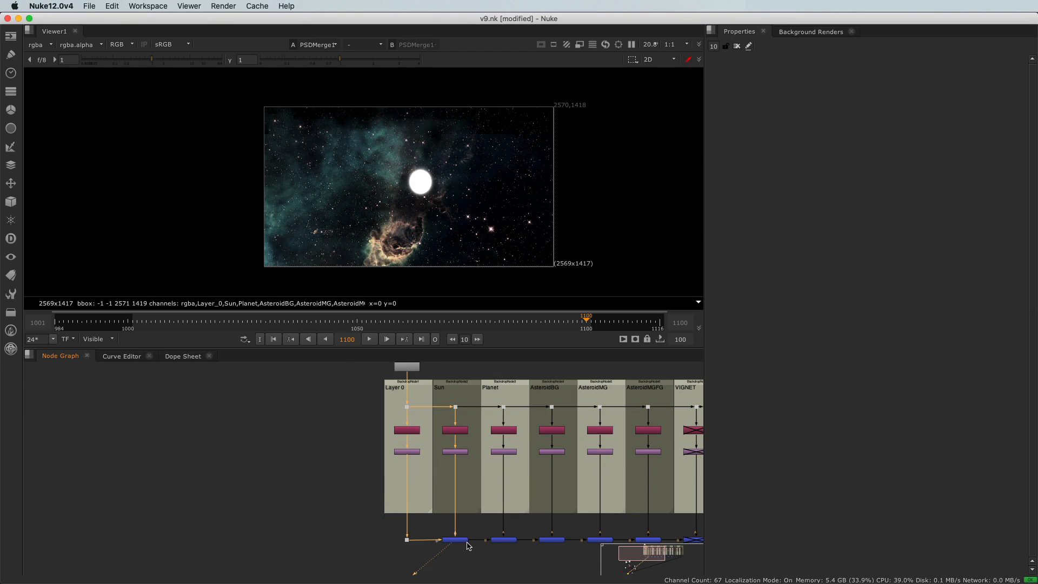
Select the Layer 0 and Sun columns with their source node and move them away from the Planet column.
scroll(468, 546, "down", 4)
left_click_drag(408, 450, 448, 543)
middle_click_drag(432, 568, 401, 480)
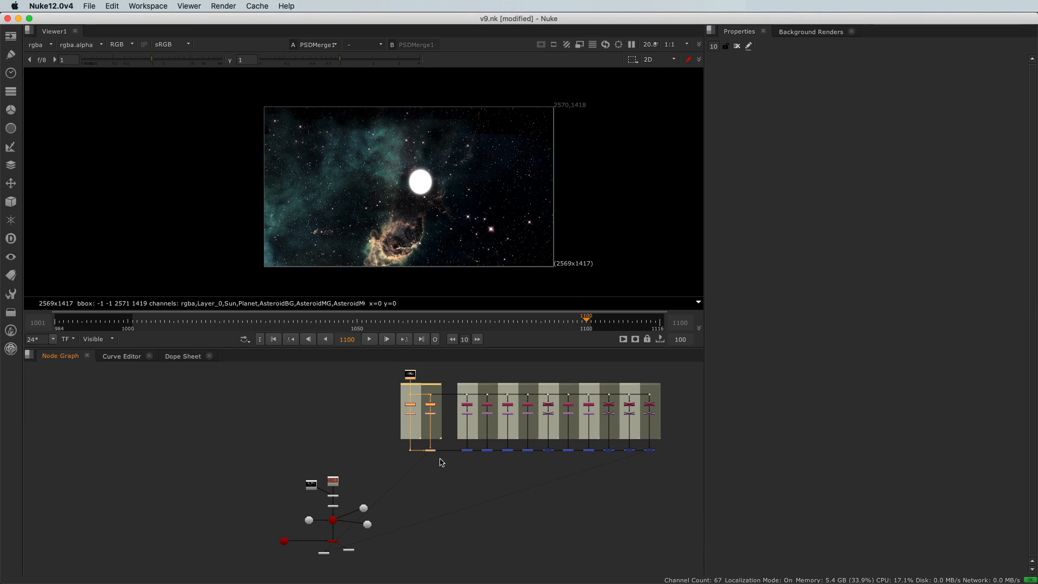
View the PSDMerge2 composite with the painted planet, then view the ScanlineRender1 output of the 3D planet.
scroll(457, 456, "up", 5)
left_click(473, 448)
key("1")
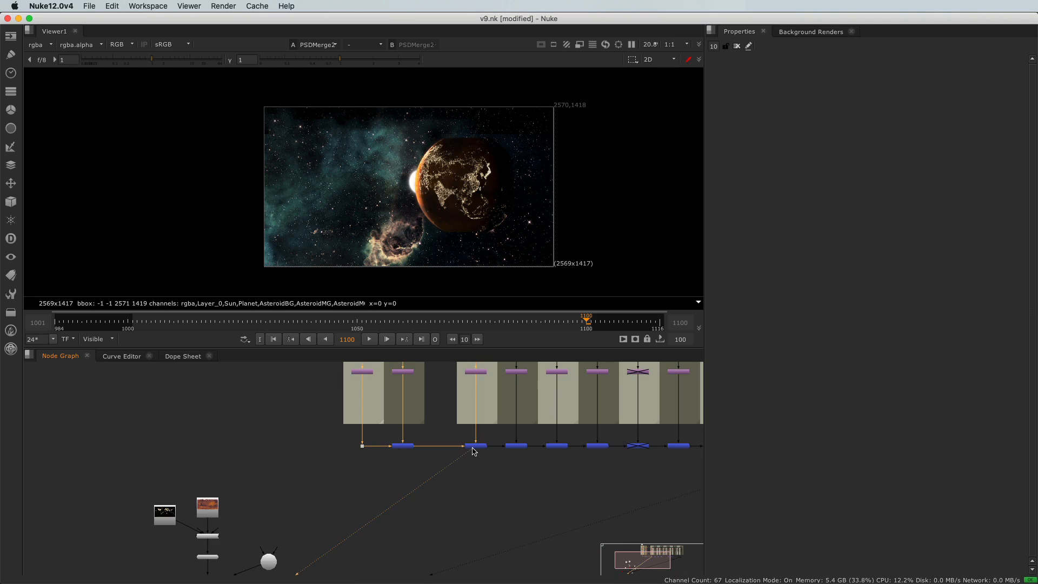
scroll(461, 462, "down", 4)
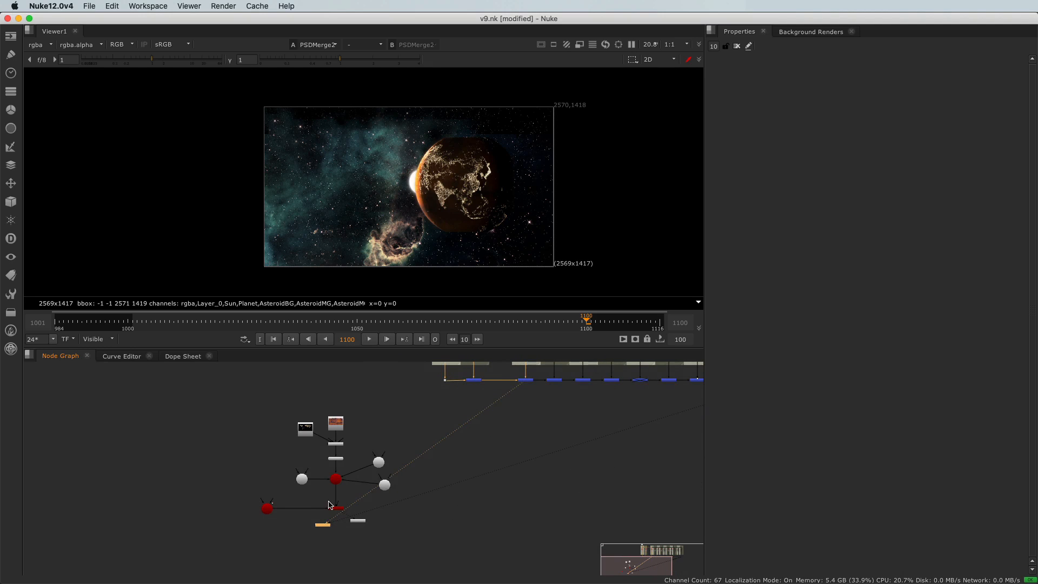
left_click(335, 507)
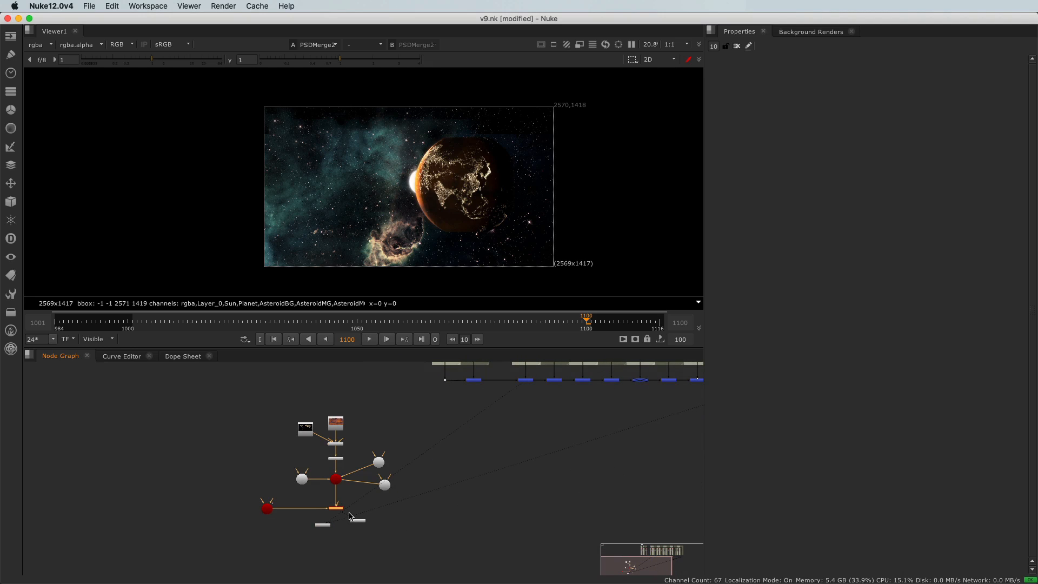
key("1")
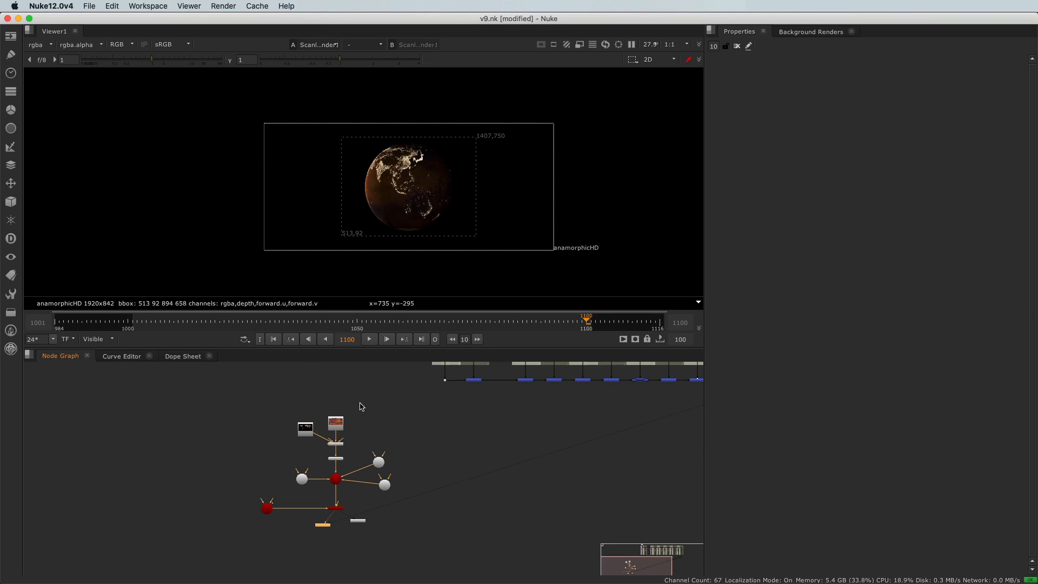
Return the viewer to the PSDMerge2 composite of background, sun and painted planet.
middle_click_drag(439, 444, 378, 505)
middle_click_drag(304, 519, 301, 503)
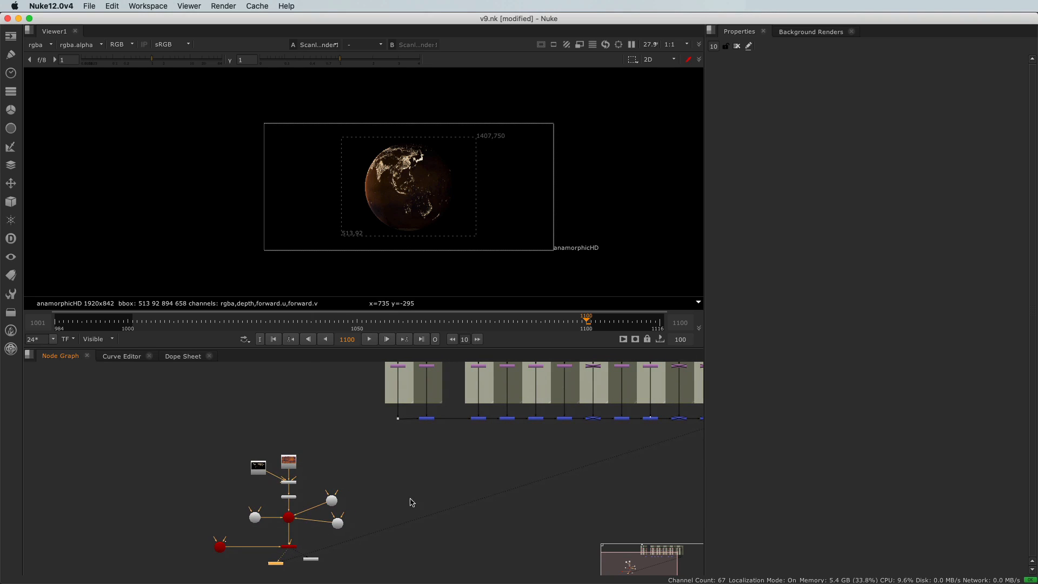
scroll(430, 493, "down", 2)
scroll(473, 440, "up", 3)
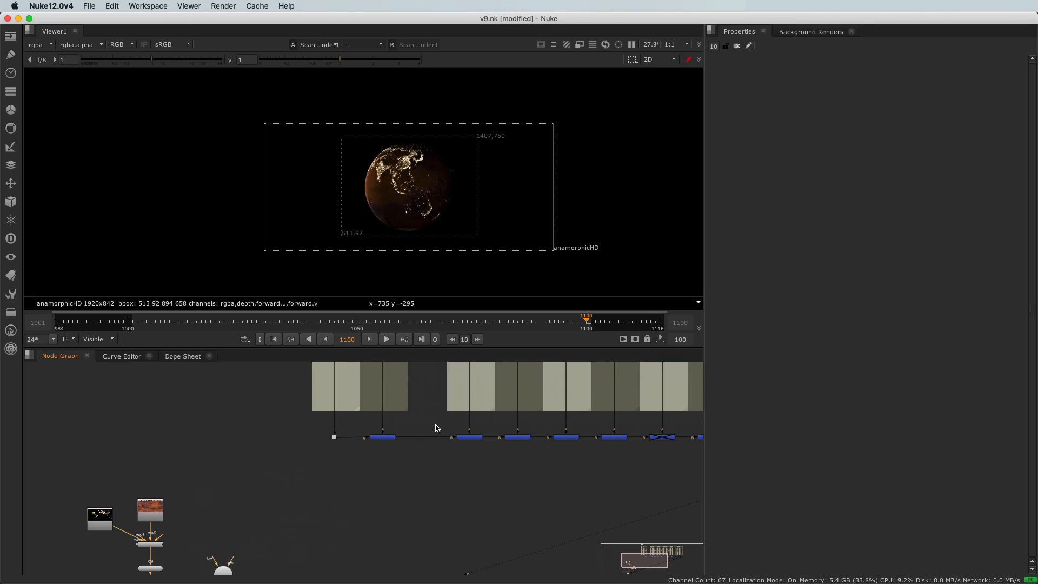
left_click_drag(449, 426, 493, 454)
key("1")
left_click(463, 453)
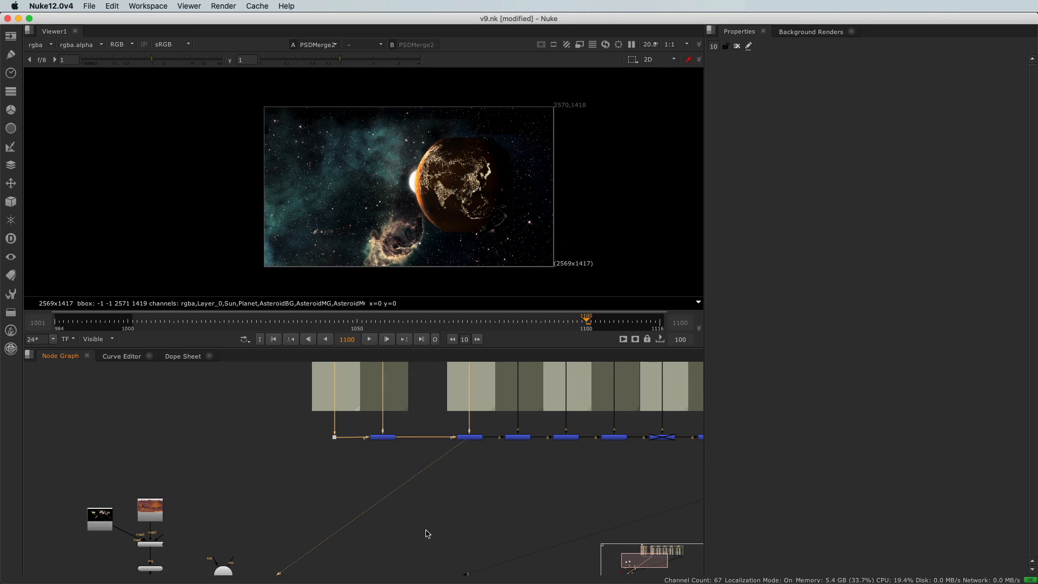
Add a Merge node beside the 3D planet setup and connect its A input to ScanlineRender1.
scroll(425, 528, "down", 2)
middle_click_drag(366, 501, 395, 447)
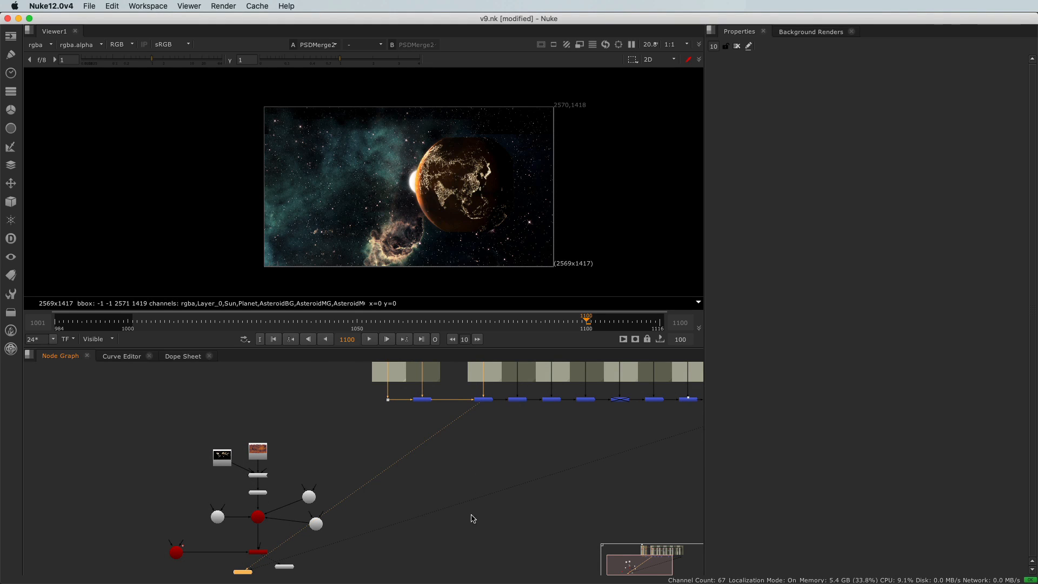
middle_click_drag(454, 540, 448, 534)
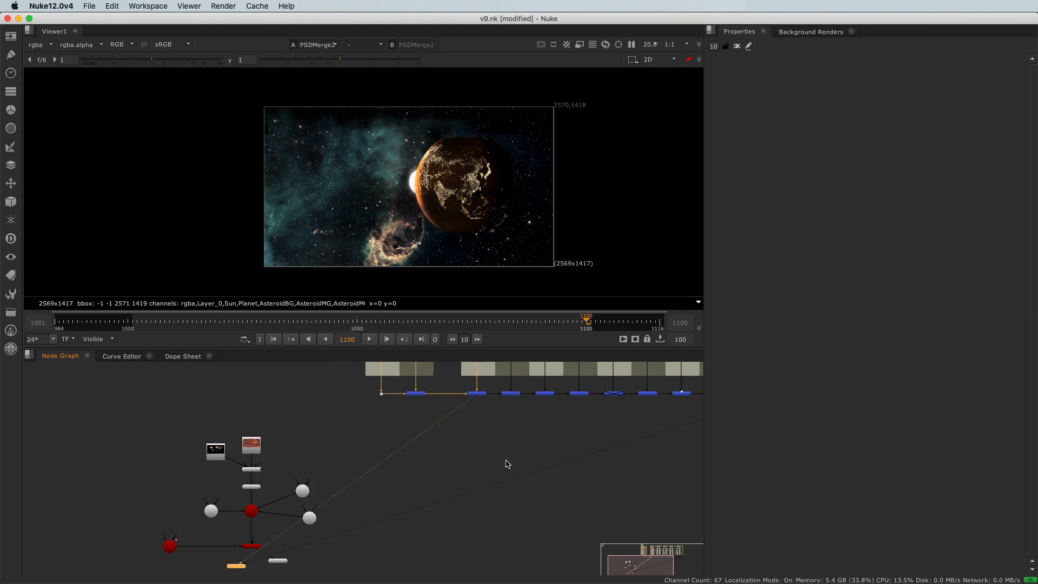
scroll(423, 517, "down", 2)
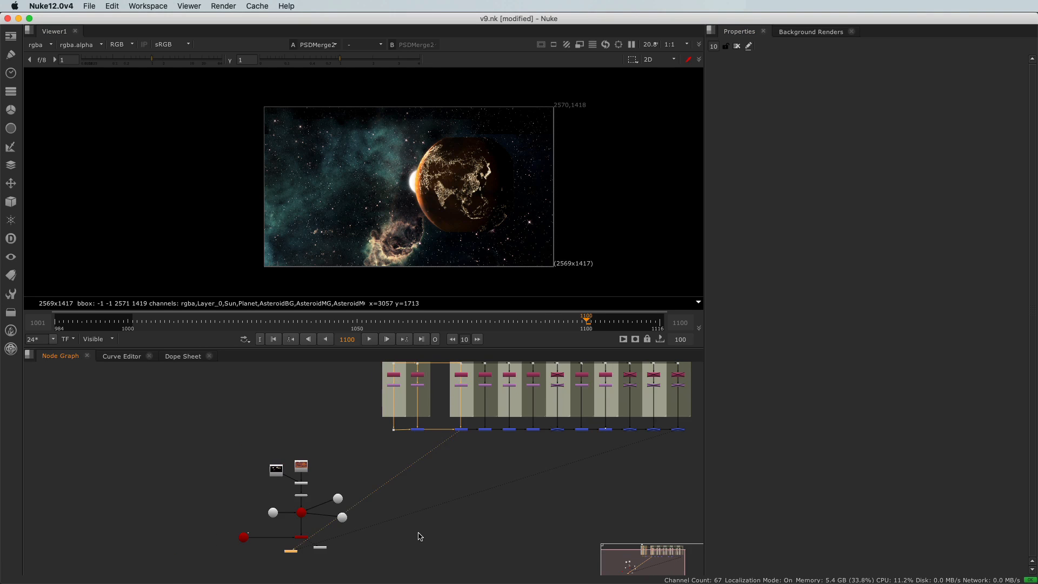
key("m")
scroll(419, 535, "up", 3)
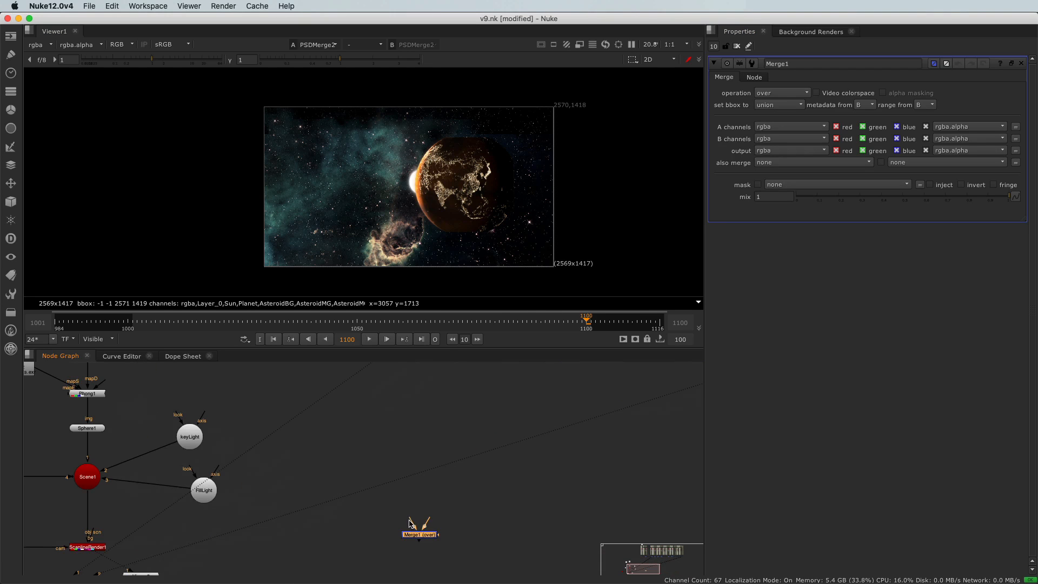
middle_click_drag(335, 551, 424, 534)
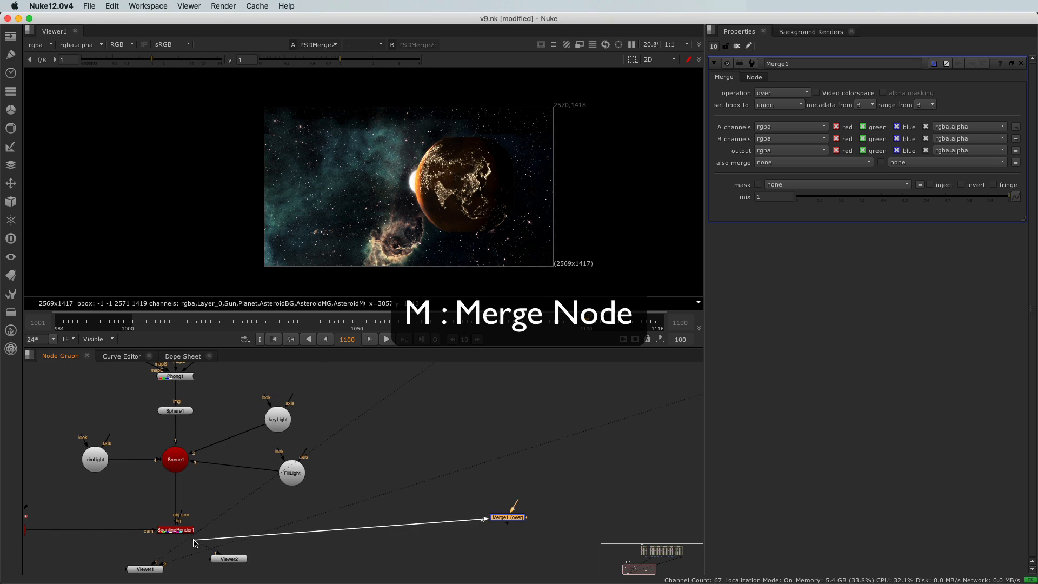
left_click_drag(221, 536, 187, 535)
middle_click_drag(429, 531, 474, 542)
Connect the Merge1 node's B input to PSDMerge2 and align it below PSDMerge2, level with ScanlineRender1.
scroll(391, 503, "down", 3)
middle_click_drag(433, 509, 334, 570)
left_click_drag(398, 572, 445, 503)
middle_click_drag(446, 502, 401, 577)
left_click_drag(402, 577, 422, 528)
middle_click_drag(423, 529, 406, 552)
left_click_drag(406, 552, 403, 499)
middle_click_drag(380, 562, 374, 459)
middle_click_drag(307, 535, 321, 491)
left_click_drag(321, 474, 388, 524)
left_click_drag(355, 493, 426, 506)
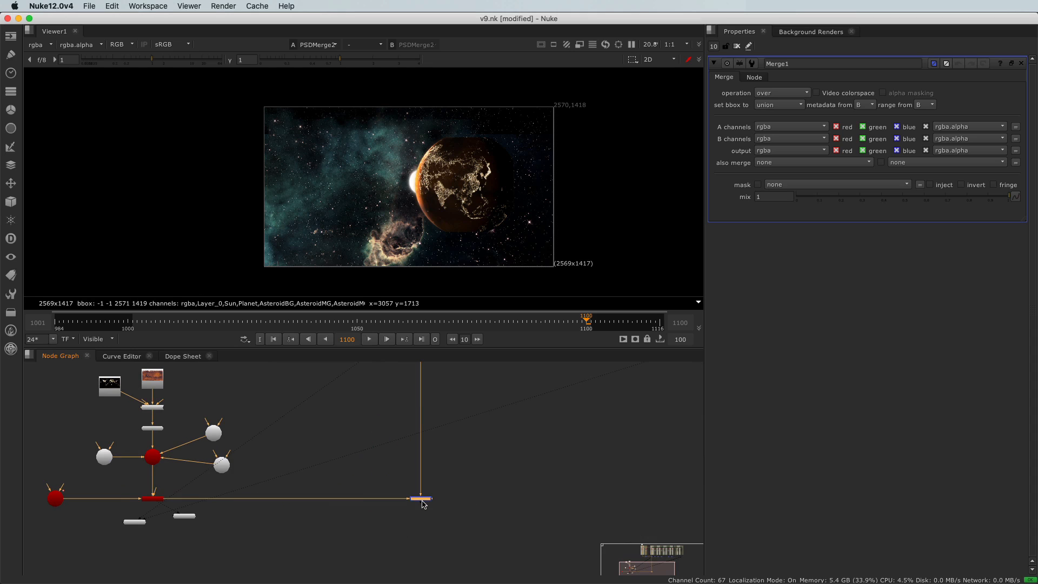
View the Merge1 result and the ScanlineRender1 output to compare their image formats.
key("1")
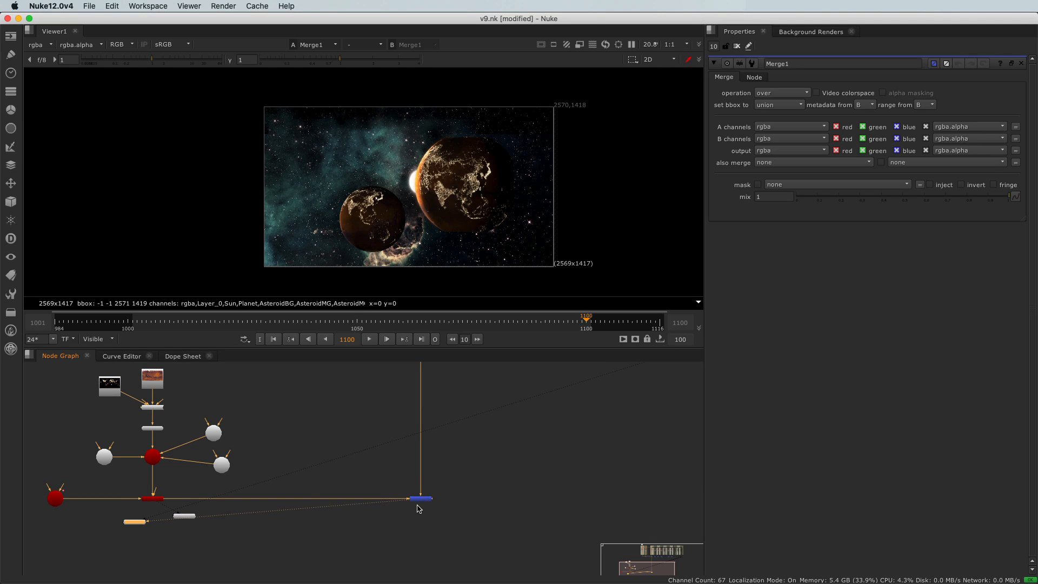
left_click_drag(130, 491, 174, 518)
key("1")
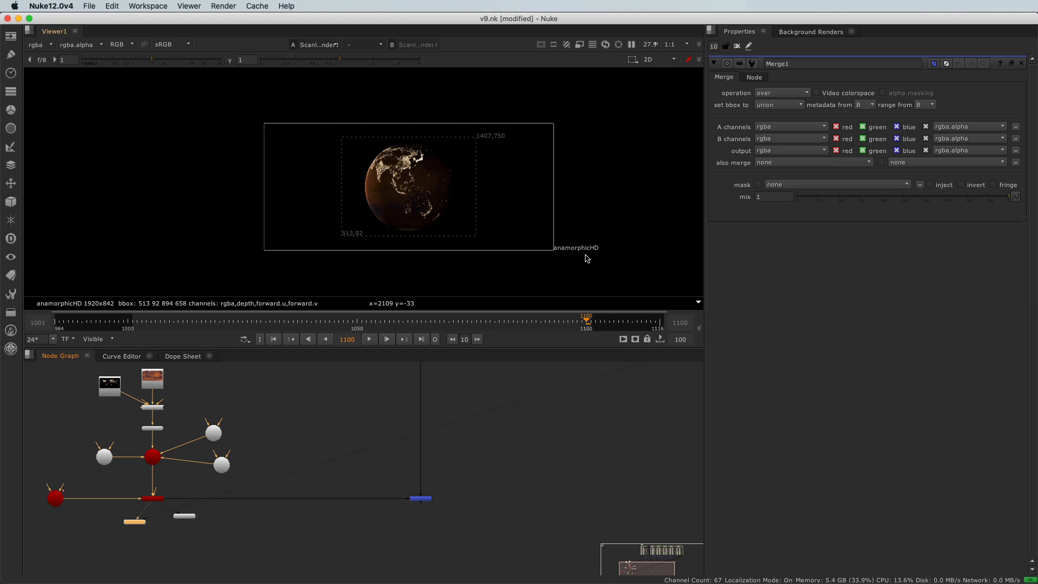
View the Read3 matte painting source and examine the shot resolution label below the image.
scroll(333, 484, "down", 3)
mouse_move(334, 426)
middle_mouse_down()
mouse_move(326, 476)
mouse_move(328, 454)
middle_mouse_up()
scroll(324, 405, "up", 2)
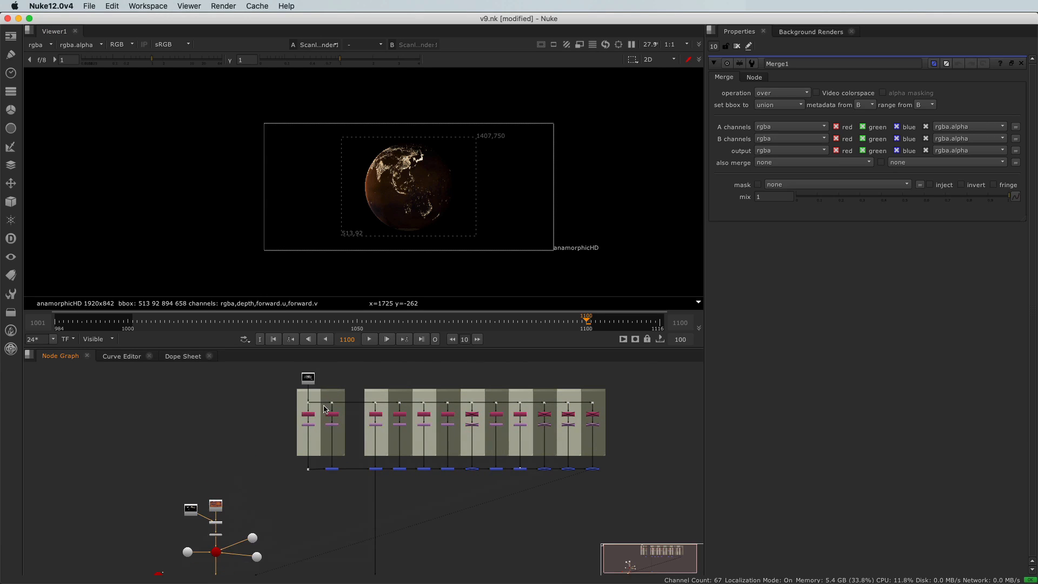
left_click(308, 378)
key("1")
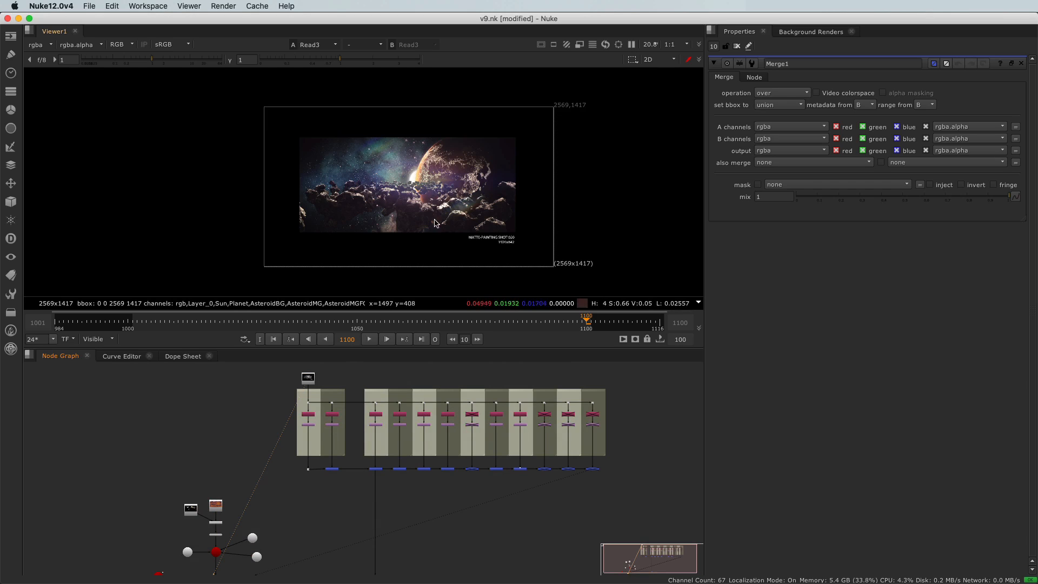
scroll(444, 204, "up", 2)
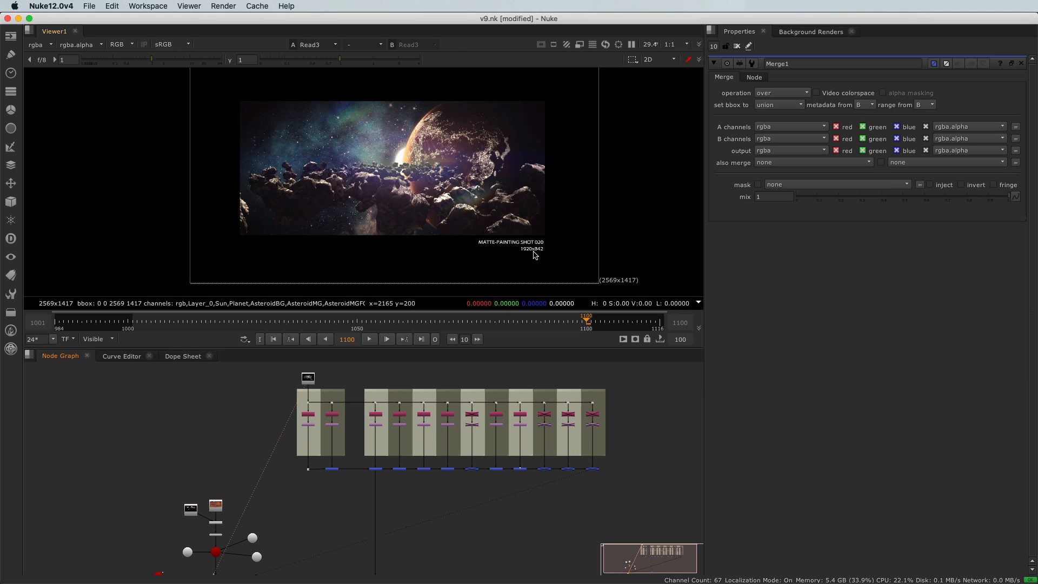
scroll(532, 250, "up", 5)
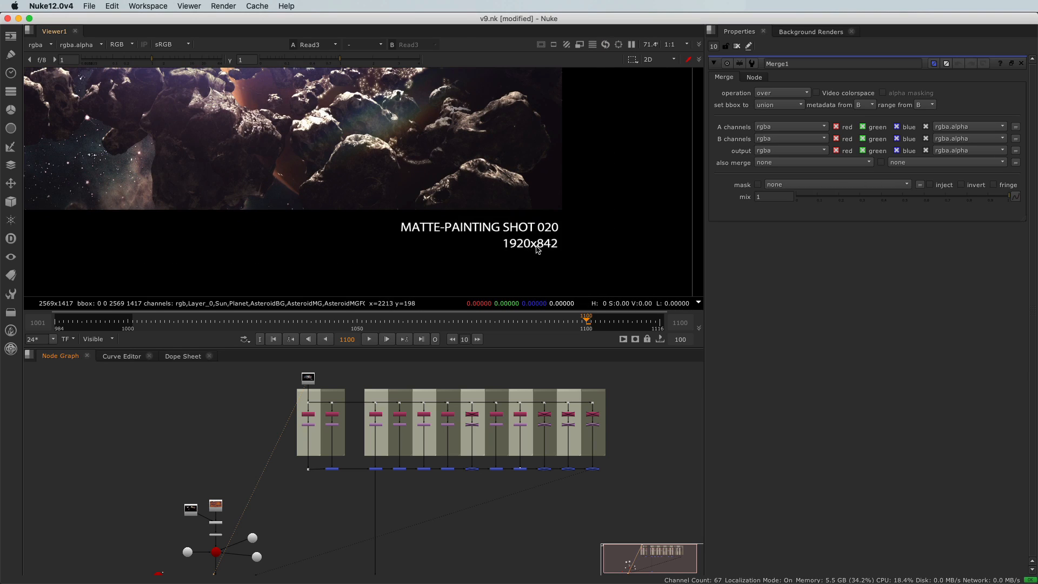
scroll(281, 371, "down", 3)
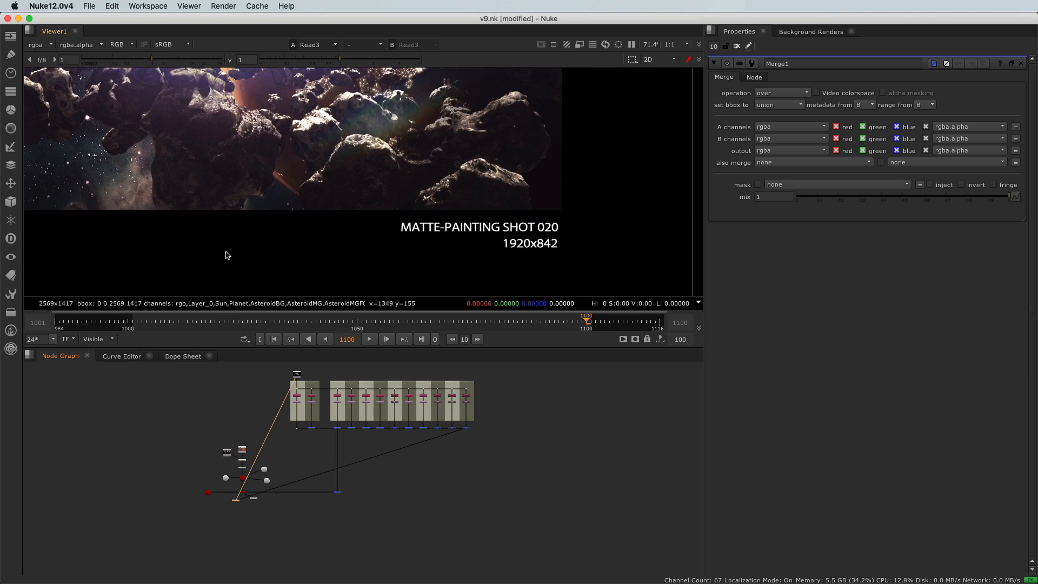
scroll(225, 256, "down", 7)
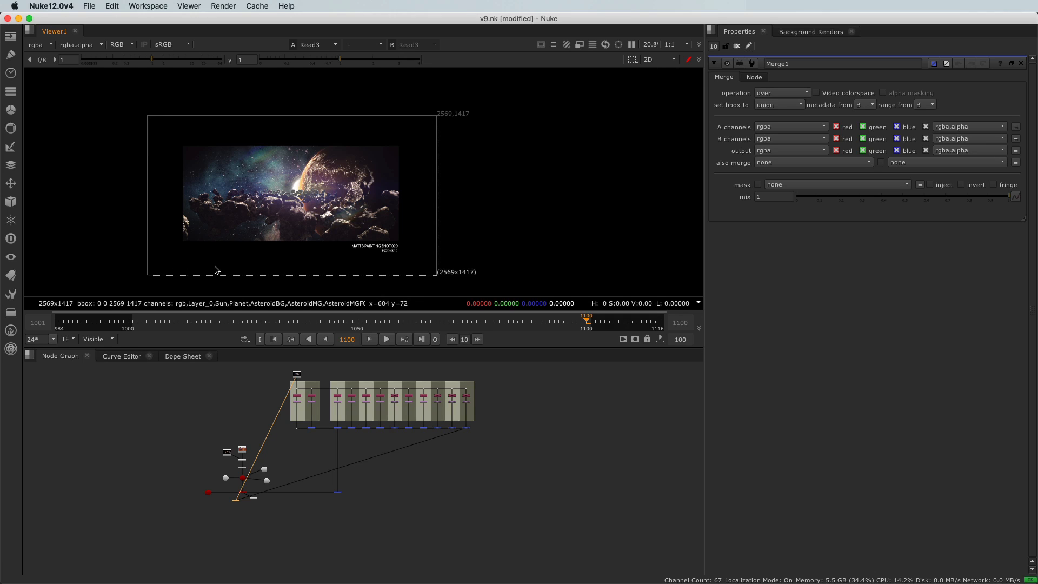
scroll(250, 258, "up", 1)
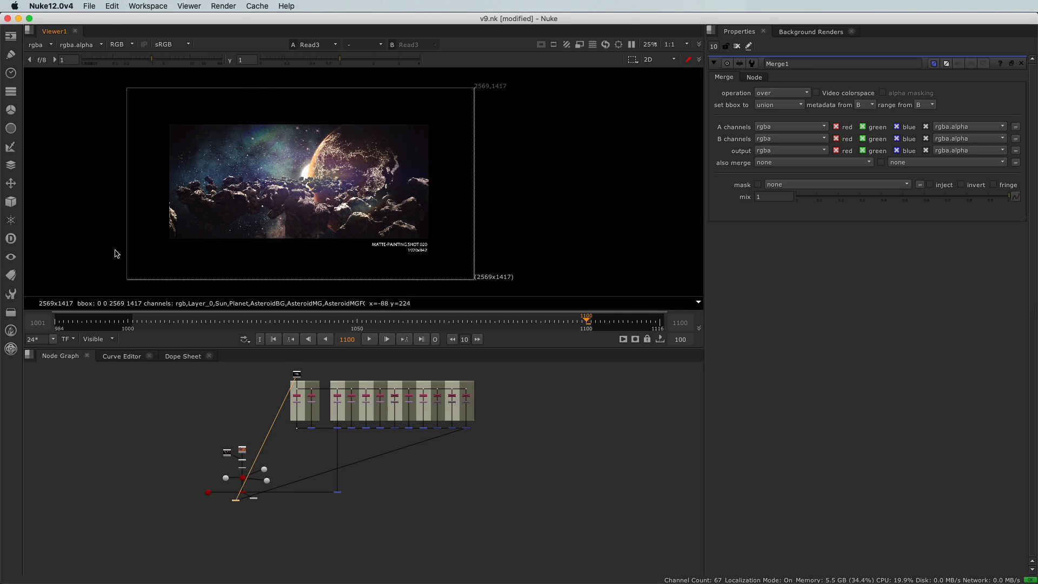
Insert a Reformat node on the connection between PSDMerge2 and Merge1 and view its output.
scroll(336, 447, "up", 5)
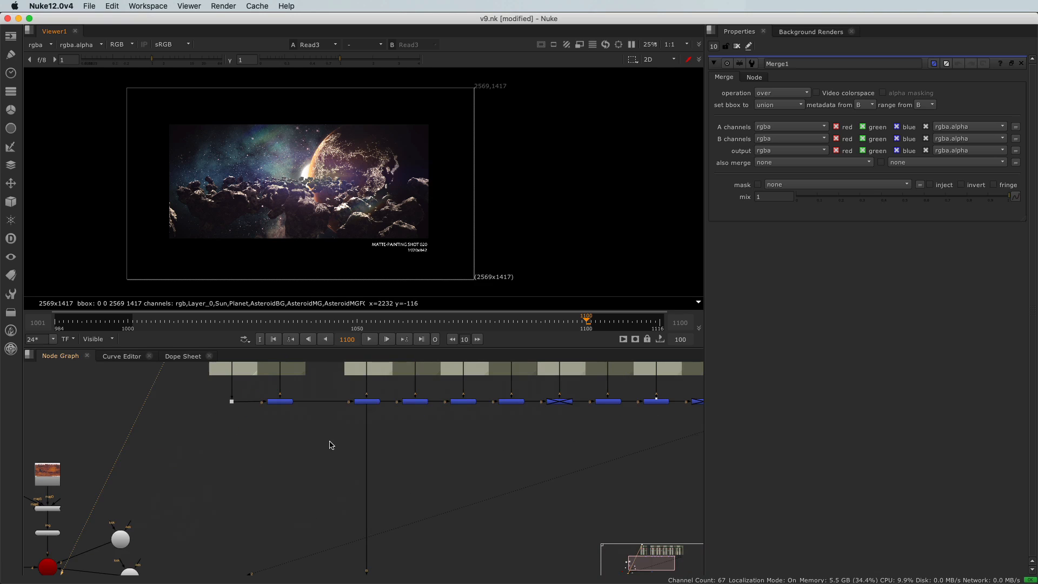
key("Tab")
type("reform")
key("Return")
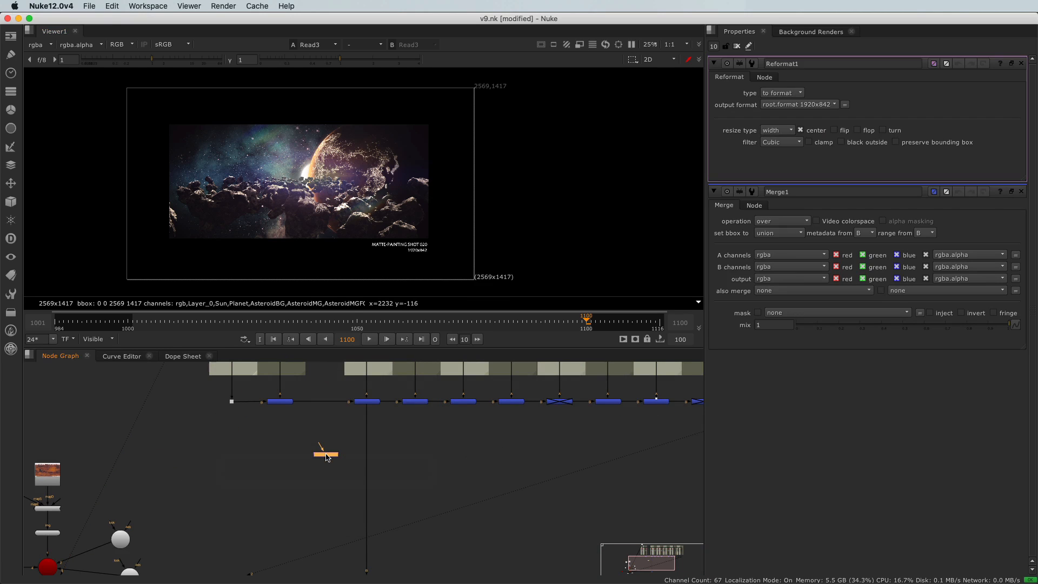
scroll(324, 456, "up", 3)
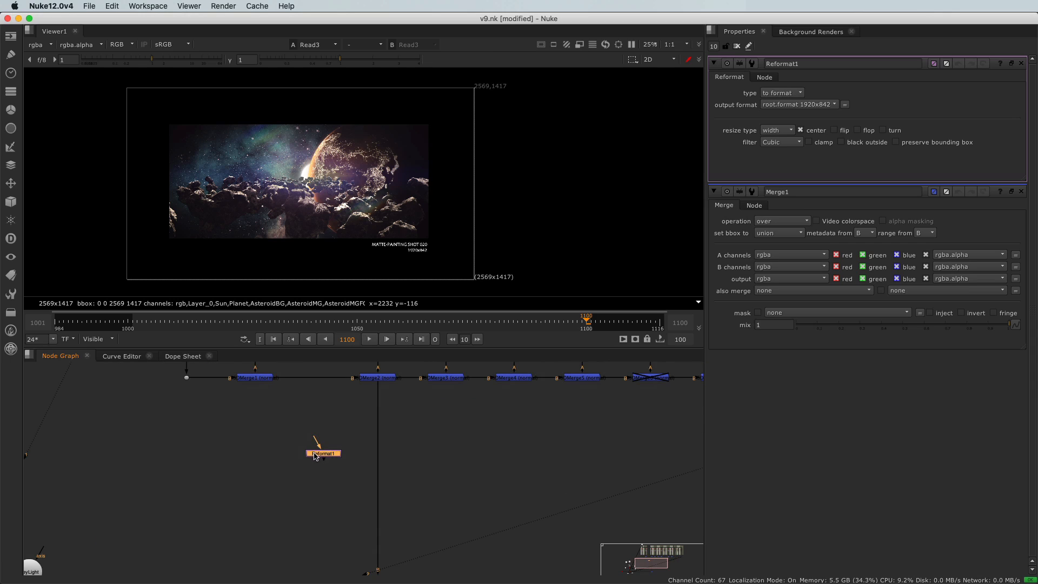
left_click_drag(320, 456, 374, 464)
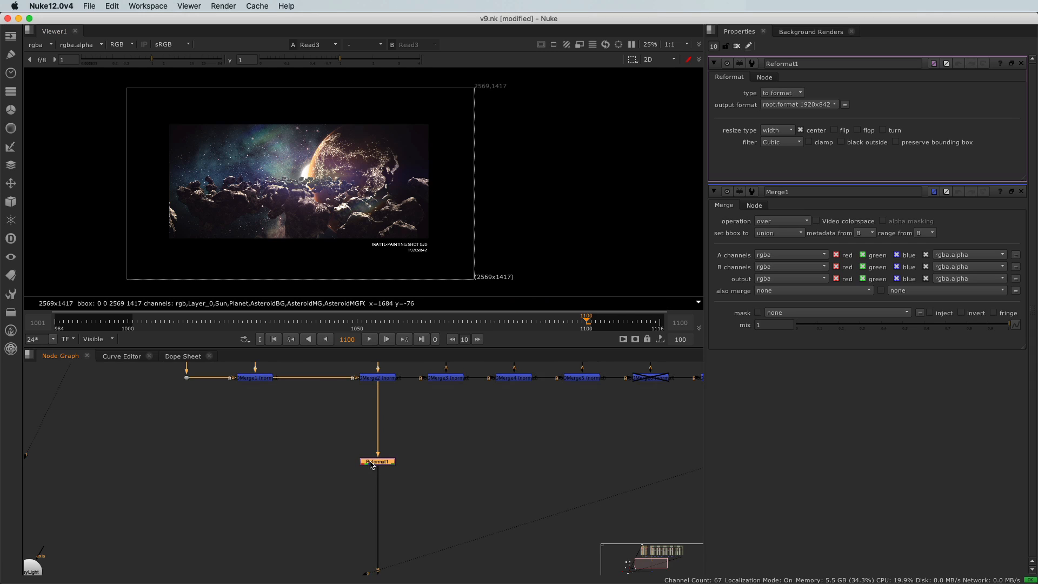
key("1")
left_click(358, 460)
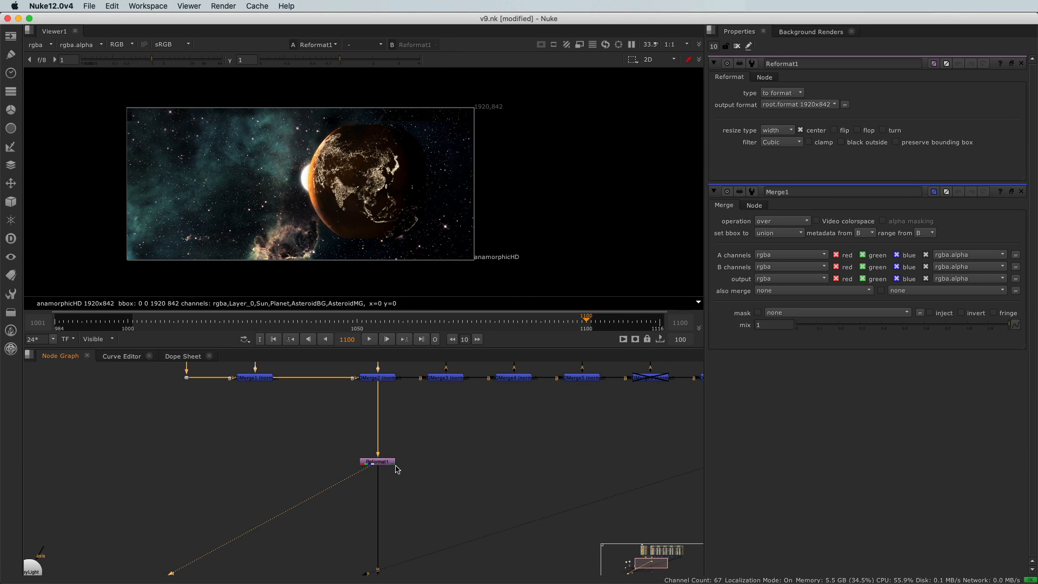
Disable and re-enable the Reformat1 node to compare the image with and without reformatting.
scroll(343, 266, "up", 2)
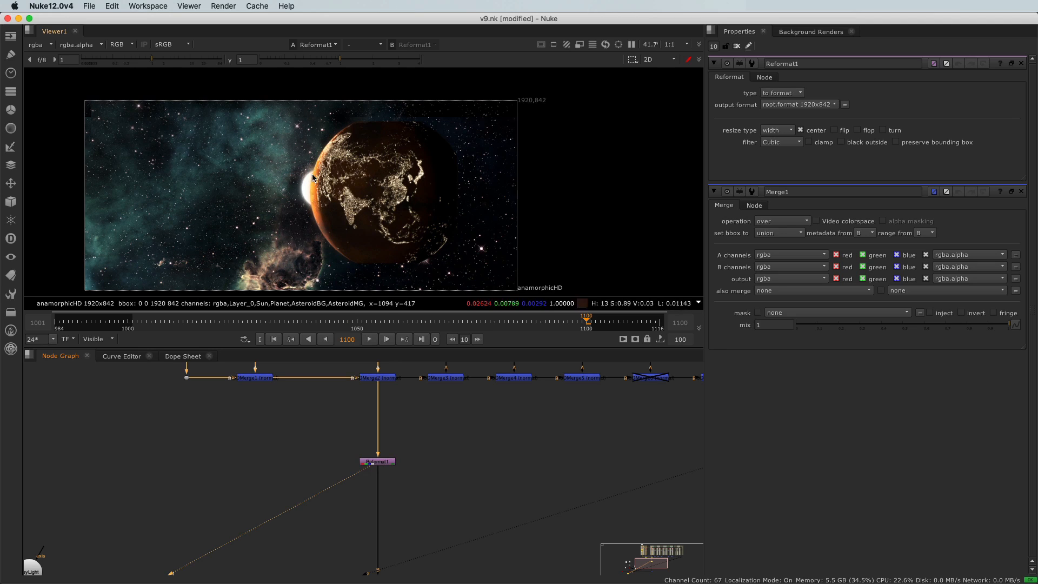
left_click(377, 463)
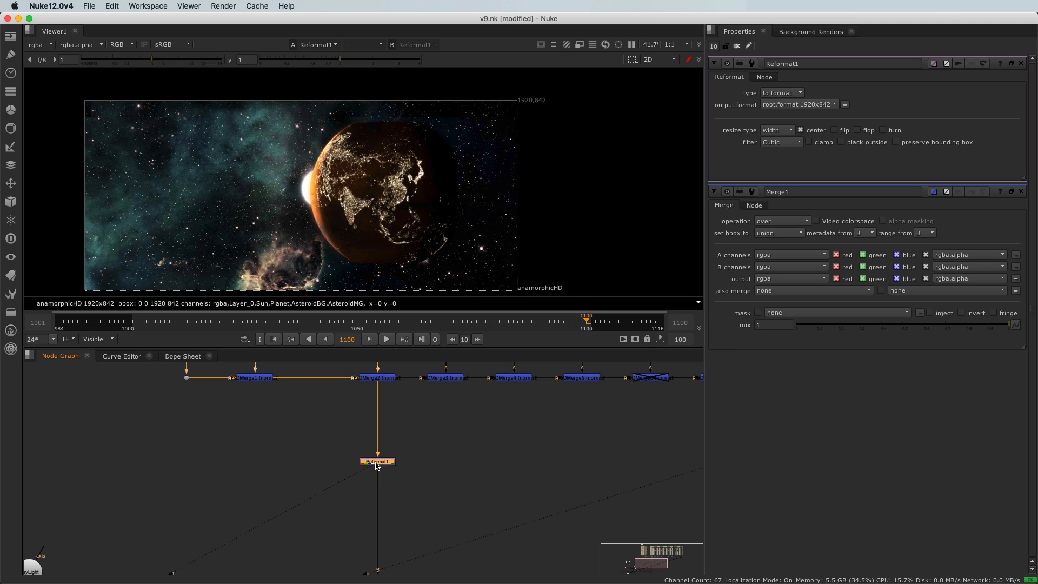
key("d")
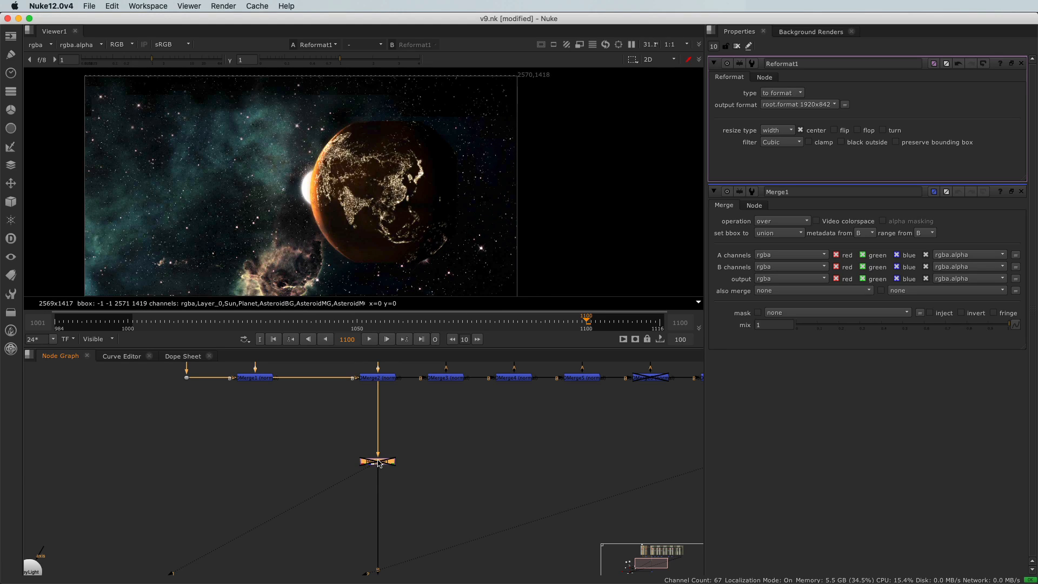
key("d")
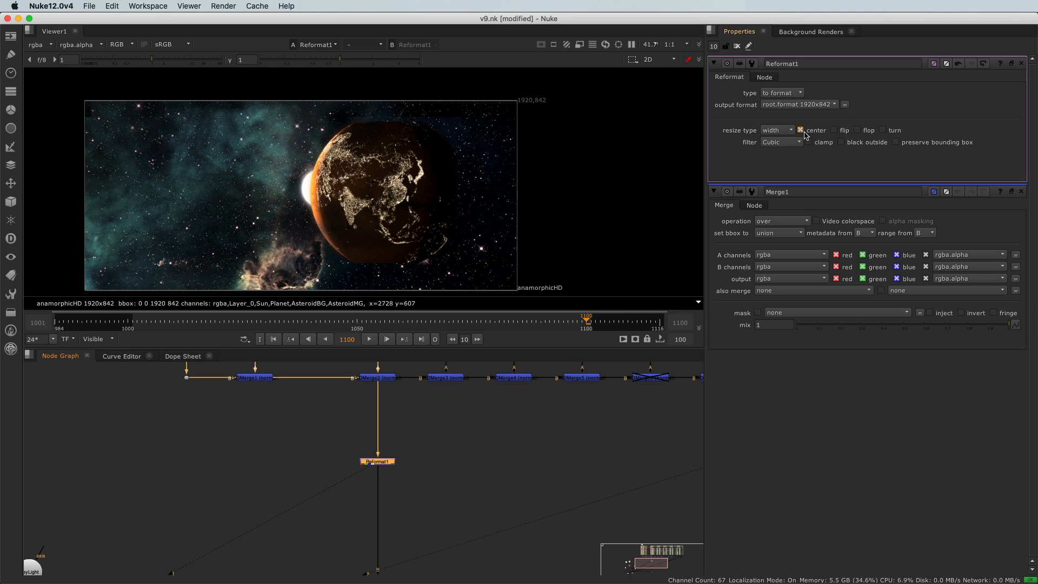
Set the Reformat1 resize type to none and inspect where the planet meets the frame's lower and right edges.
left_click(775, 131)
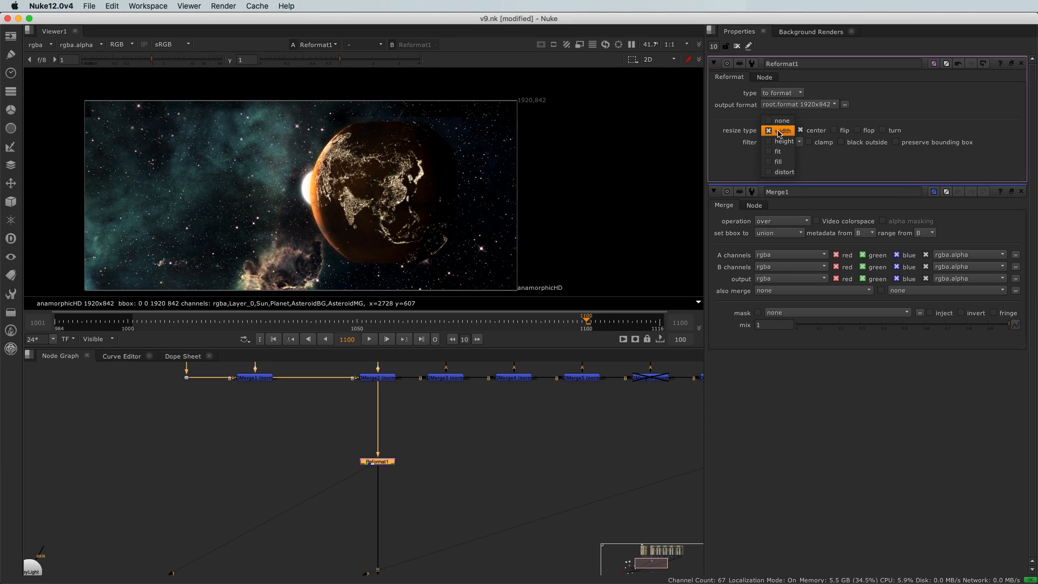
left_click(779, 121)
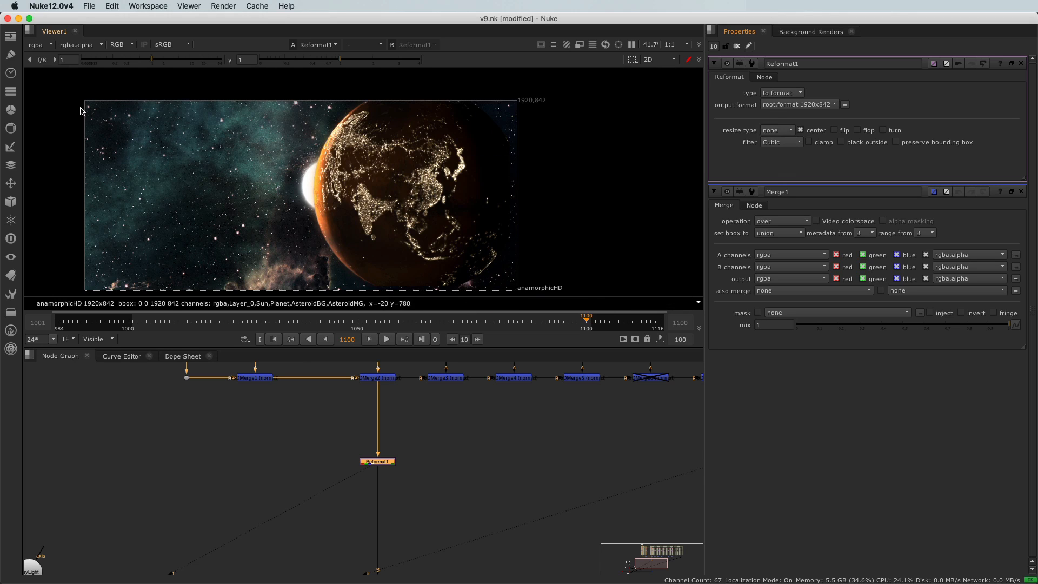
scroll(429, 253, "up", 3)
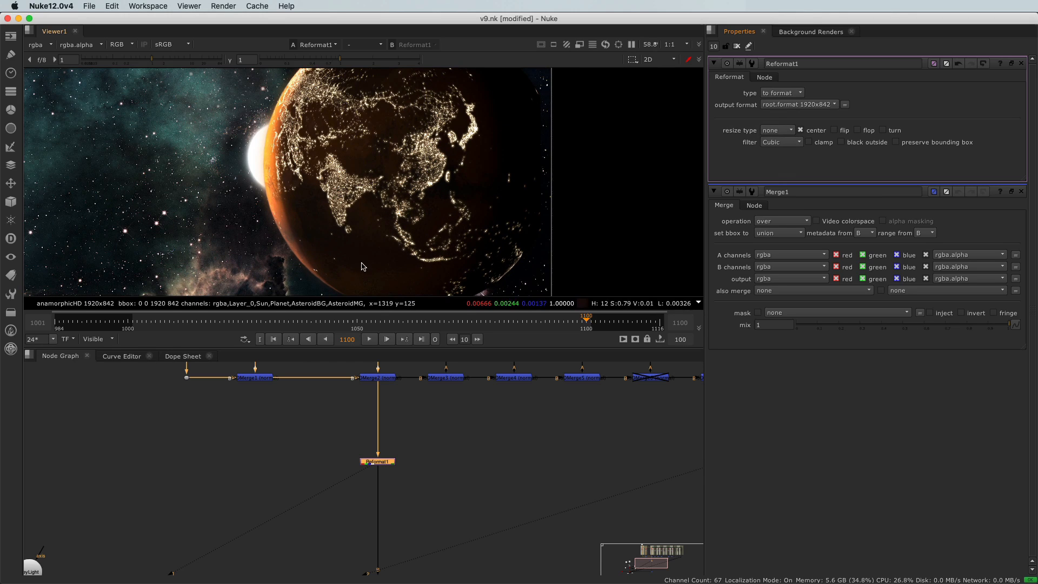
scroll(378, 242, "up", 4)
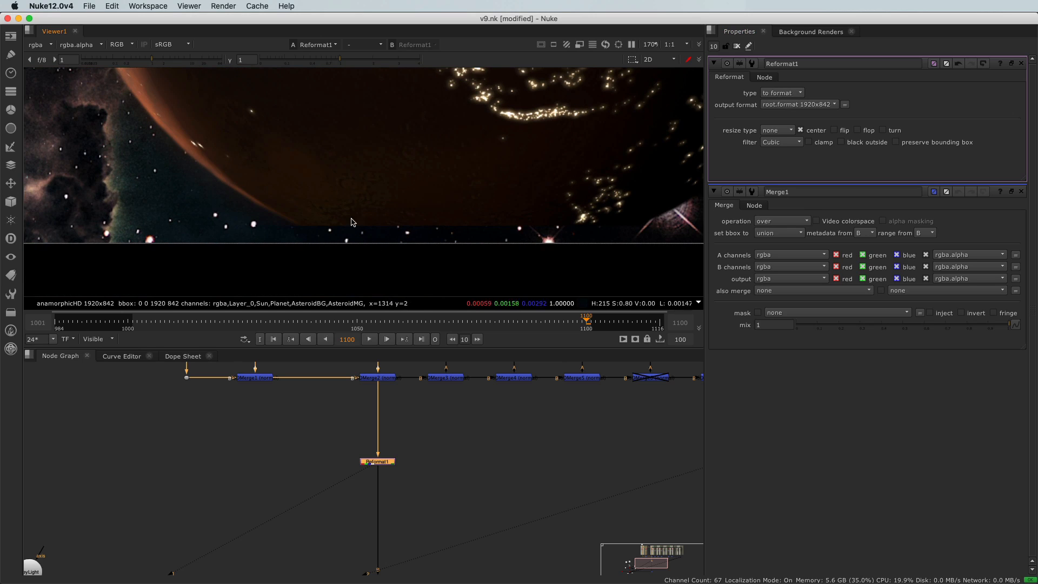
scroll(353, 221, "up", 2)
scroll(312, 457, "down", 1)
mouse_move(308, 162)
middle_mouse_down()
mouse_move(312, 454)
mouse_move(273, 317)
middle_mouse_up()
mouse_move(313, 209)
middle_mouse_down()
mouse_move(102, 124)
mouse_move(103, 52)
middle_mouse_up()
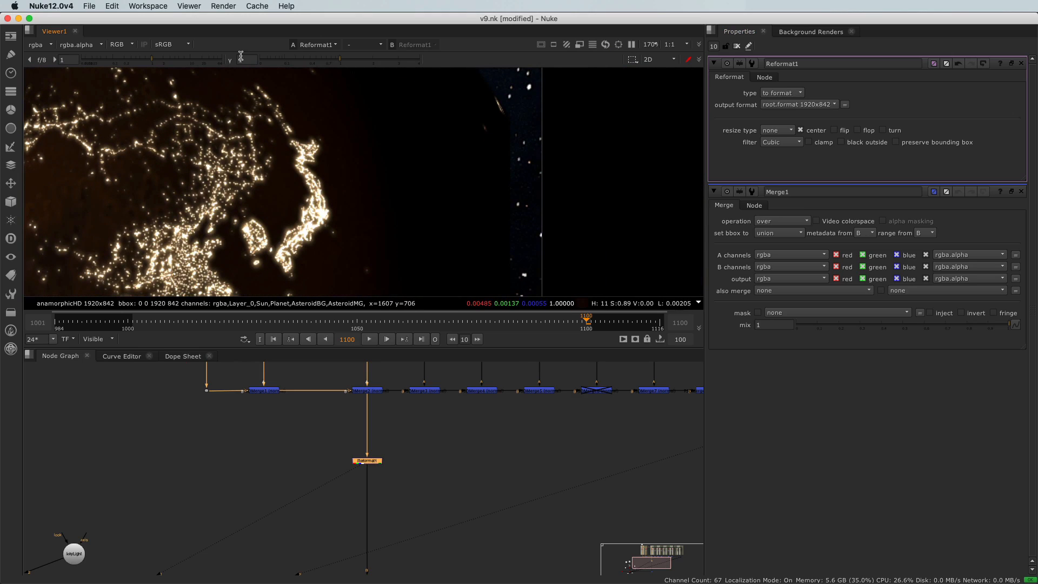
Raise the viewer gain to 11.5 and examine the dark edges of the planet against the frame border.
left_click_drag(162, 61, 192, 61)
scroll(180, 183, "down", 6)
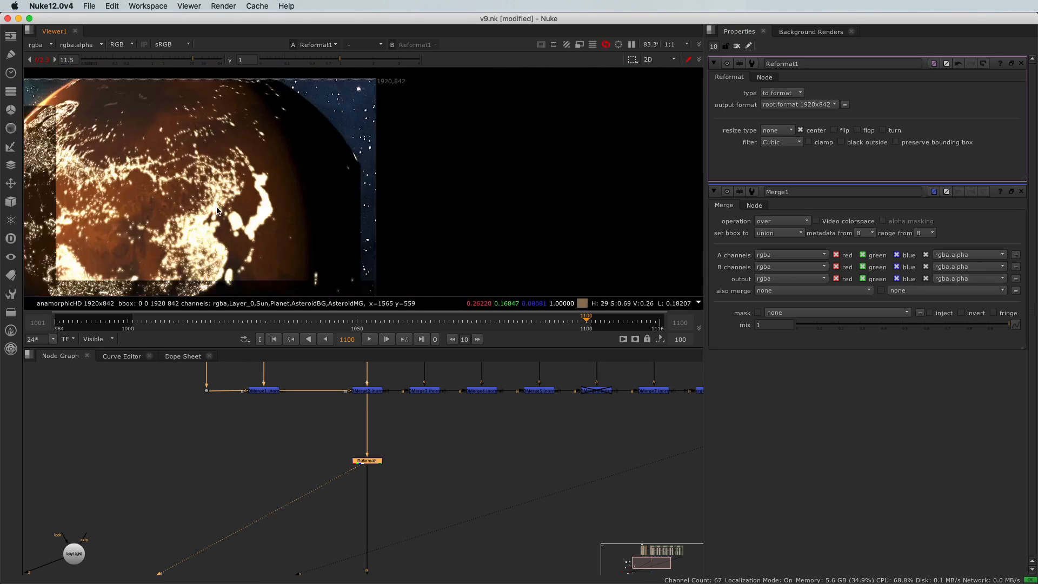
middle_click_drag(180, 183, 385, 120)
scroll(369, 444, "up", 1)
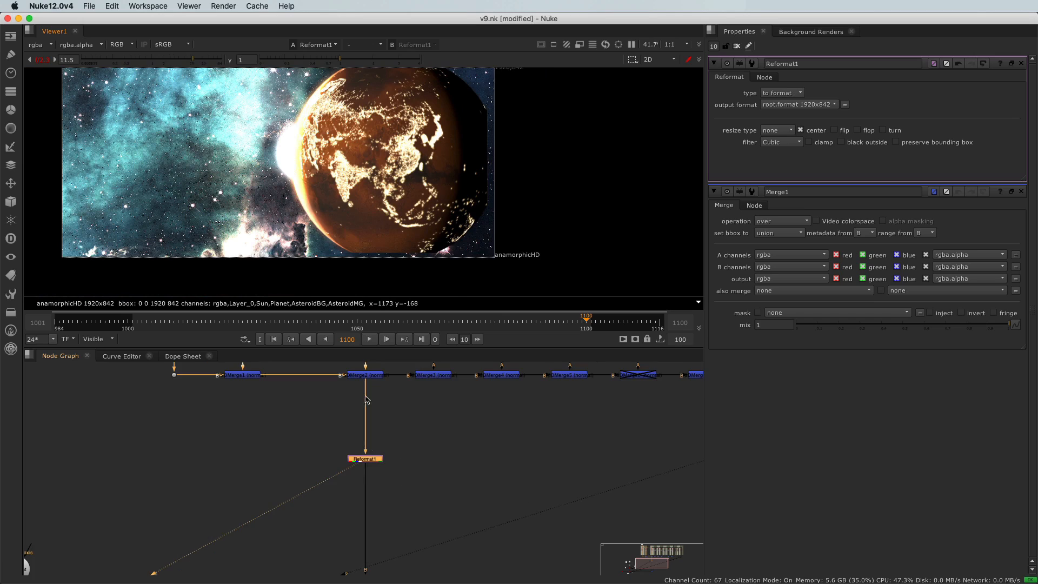
Insert a Transform node on the connection directly above Reformat1.
scroll(346, 446, "up", 2)
left_click(356, 446)
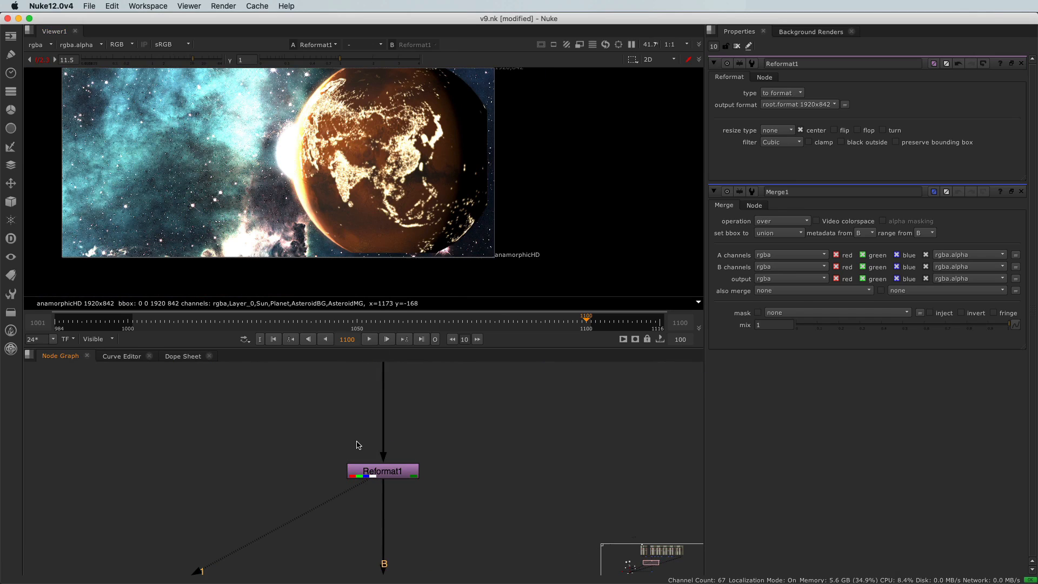
key("t")
left_click_drag(357, 444, 386, 434)
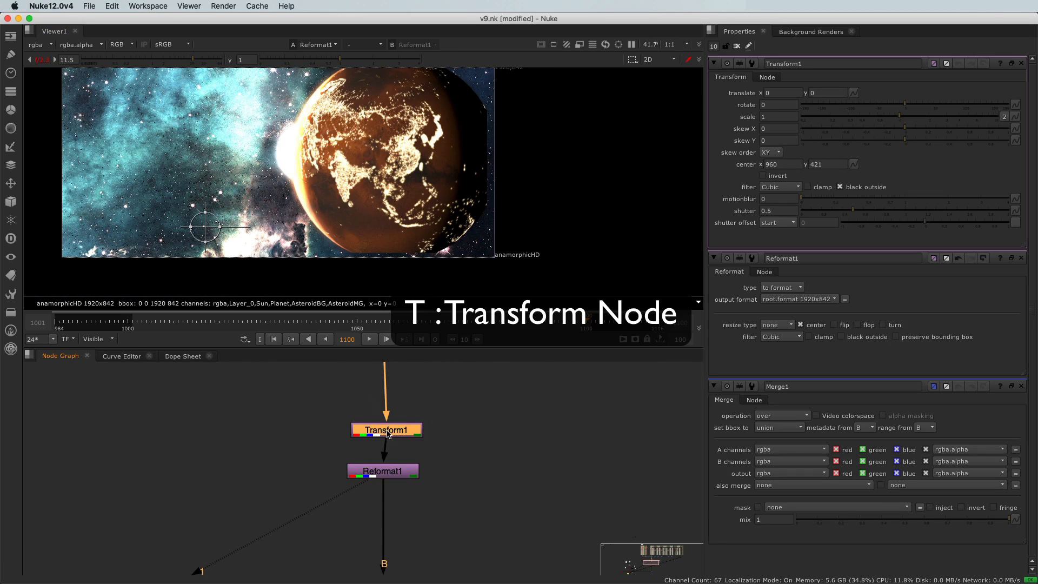
Shift the background horizontally by setting Transform1's translate x to 28.
left_click(765, 93)
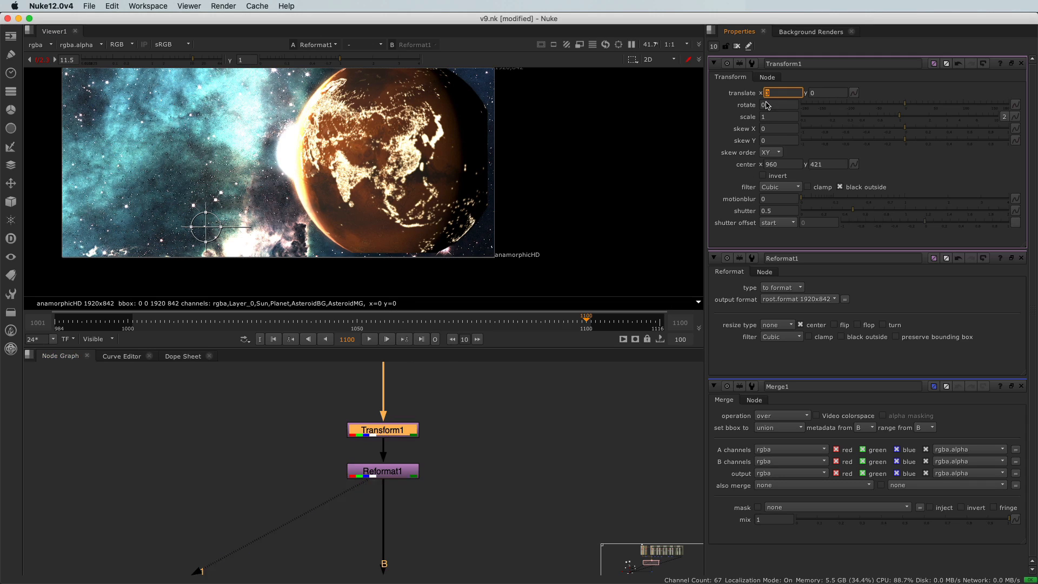
type("20")
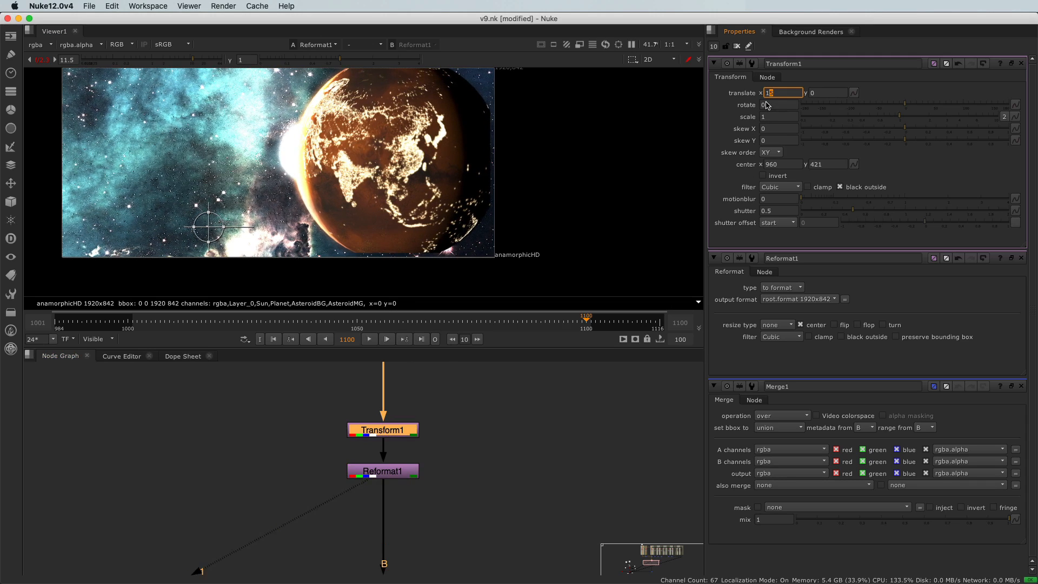
key("Up")
key("Up")
key("Up")
key("Up")
key("Up")
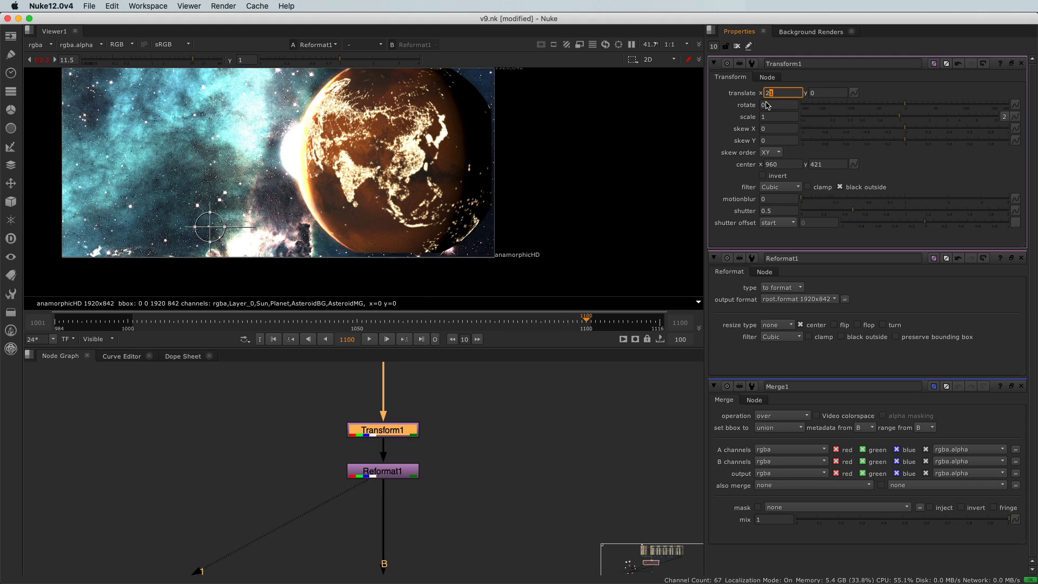
key("Up")
key("Up")
key("Up")
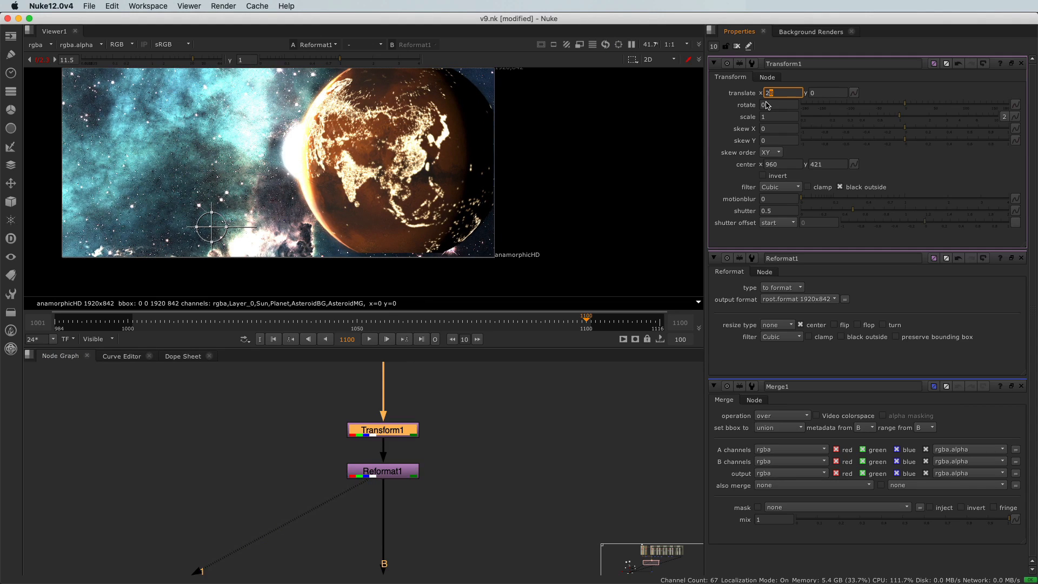
Shift the background down by setting Transform1's translate y to -18.
left_click(810, 93)
key("Down")
key("Down")
key("Down")
key("Down")
key("Down")
key("Down")
key("Down")
key("Down")
key("Down")
key("Down")
key("Down")
key("Down")
key("Down")
key("Down")
key("Down")
key("Down")
key("Down")
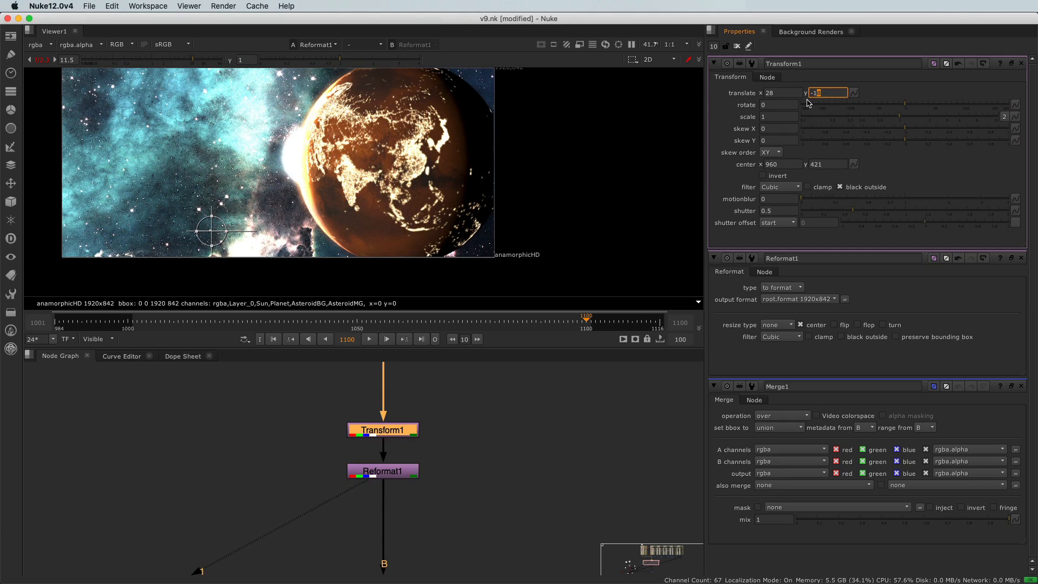
Inspect the planet's right edge against the frame and set Transform1's translate x to 35.
scroll(394, 174, "up", 5)
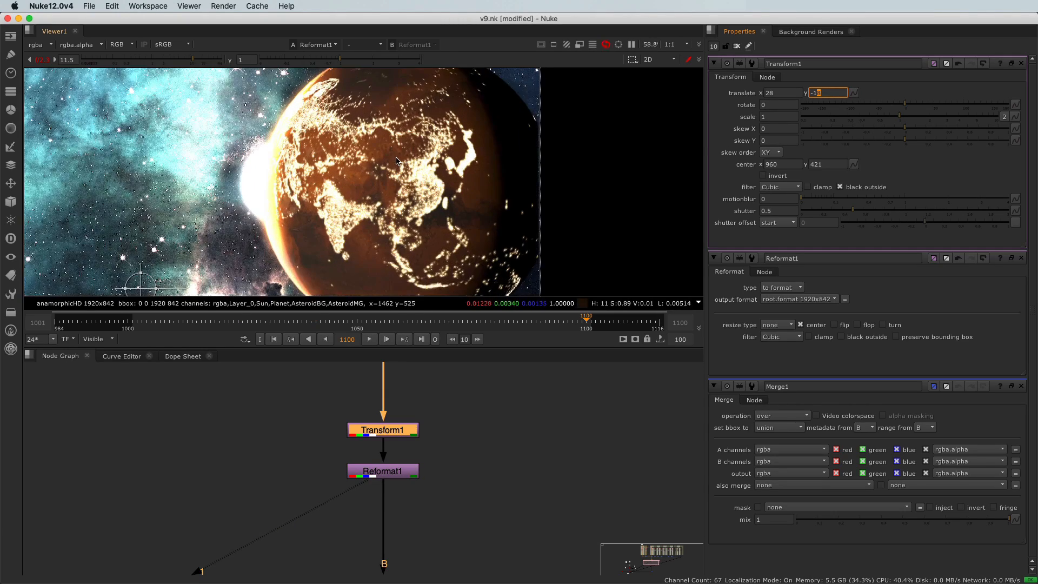
middle_click_drag(443, 120, 422, 97)
middle_click_drag(406, 174, 402, 97)
middle_click_drag(409, 274, 402, 184)
scroll(423, 212, "up", 2)
middle_click_drag(472, 188, 281, 254)
left_click(768, 93)
key("Up")
key("Up")
key("Up")
key("Up")
key("Up")
key("Up")
key("Up")
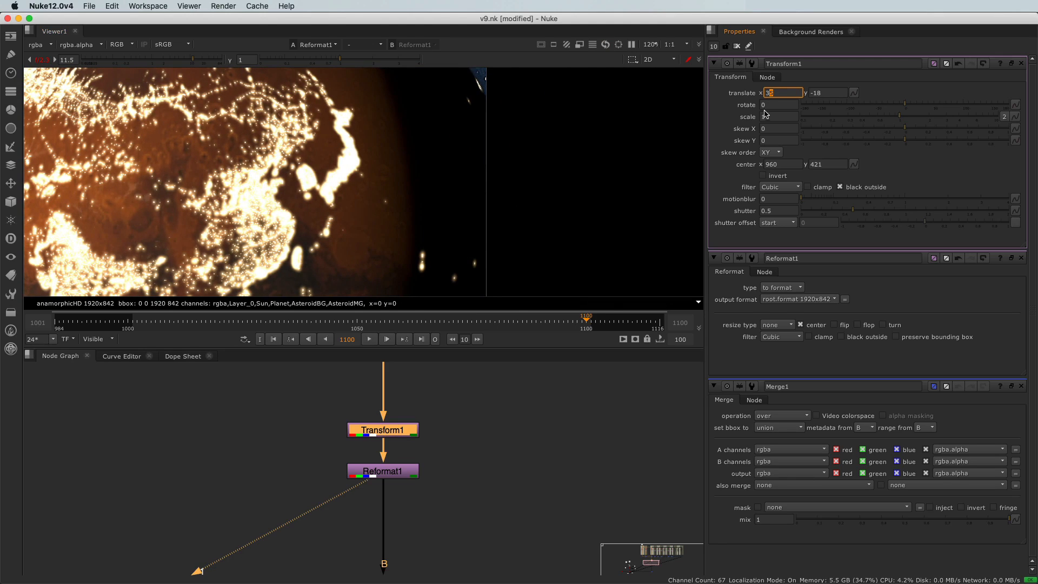
Examine the planet's lower edge against the frame border and reset the viewer gain to 1.
scroll(317, 188, "down", 5)
scroll(317, 188, "up", 4)
scroll(316, 187, "down", 4)
middle_click_drag(241, 260, 278, 110)
scroll(320, 227, "up", 3)
scroll(362, 264, "up", 6)
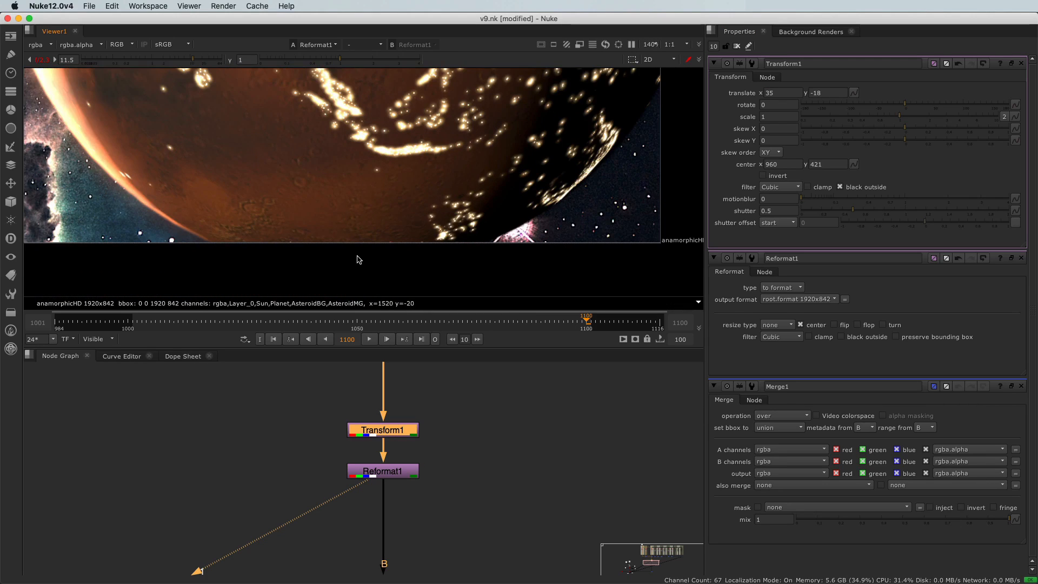
scroll(340, 250, "down", 12)
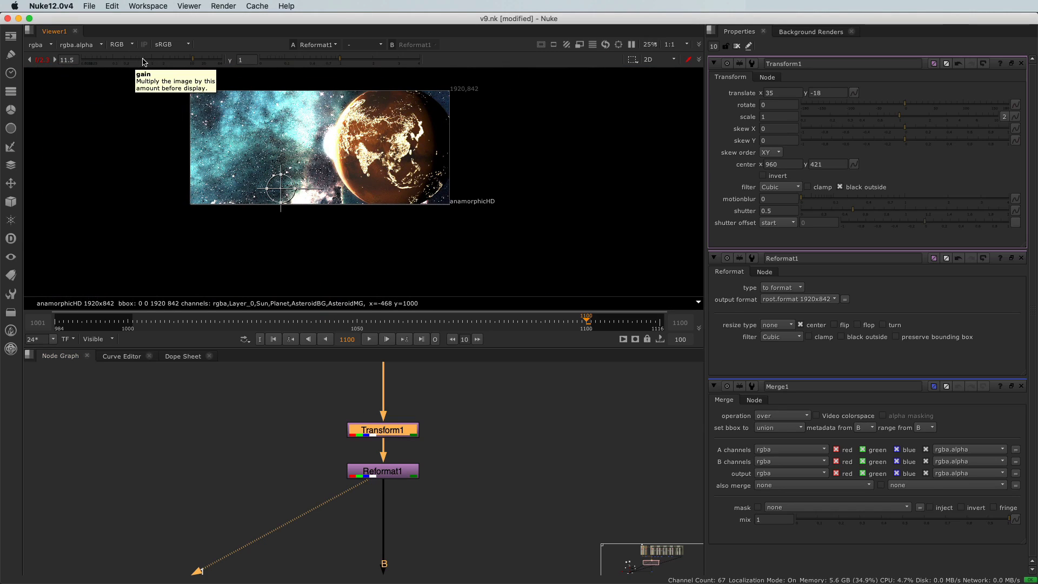
left_click(143, 60, "super")
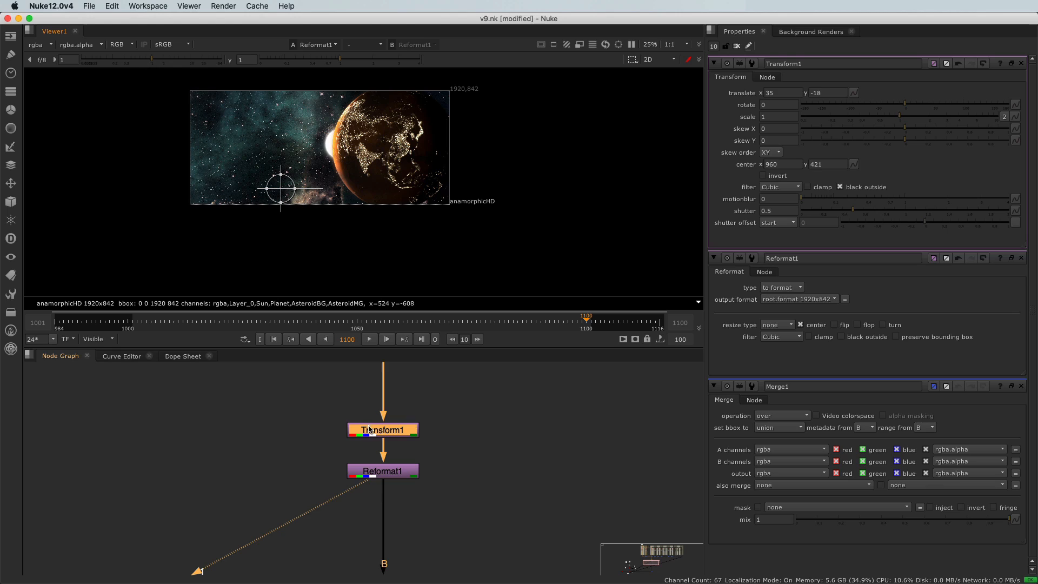
Place Transform1 closer above Reformat1 and select both nodes in the node graph.
left_click_drag(369, 429, 367, 447)
left_click_drag(315, 413, 498, 517)
scroll(329, 471, "down", 9)
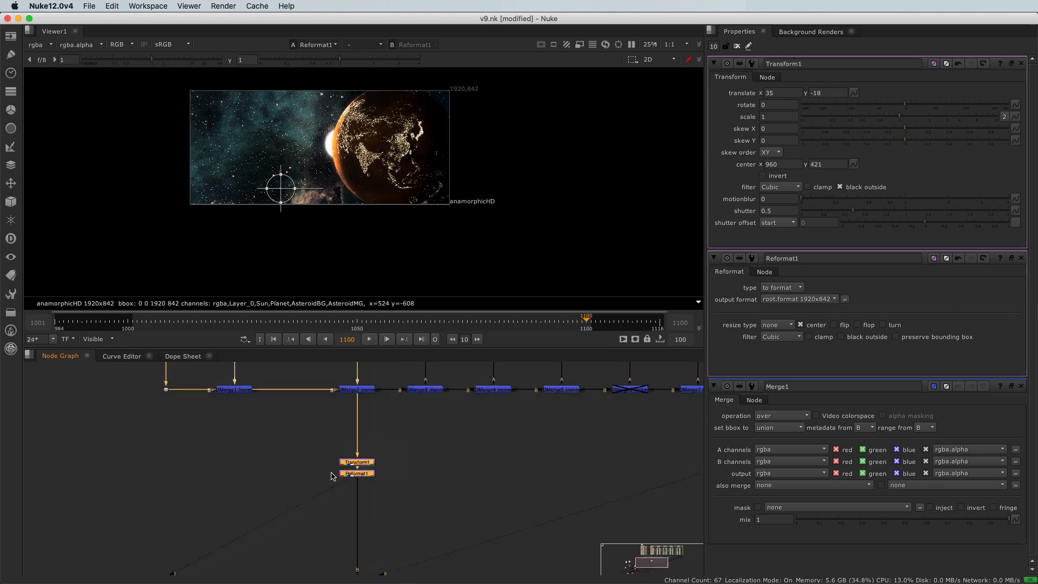
scroll(277, 453, "down", 1)
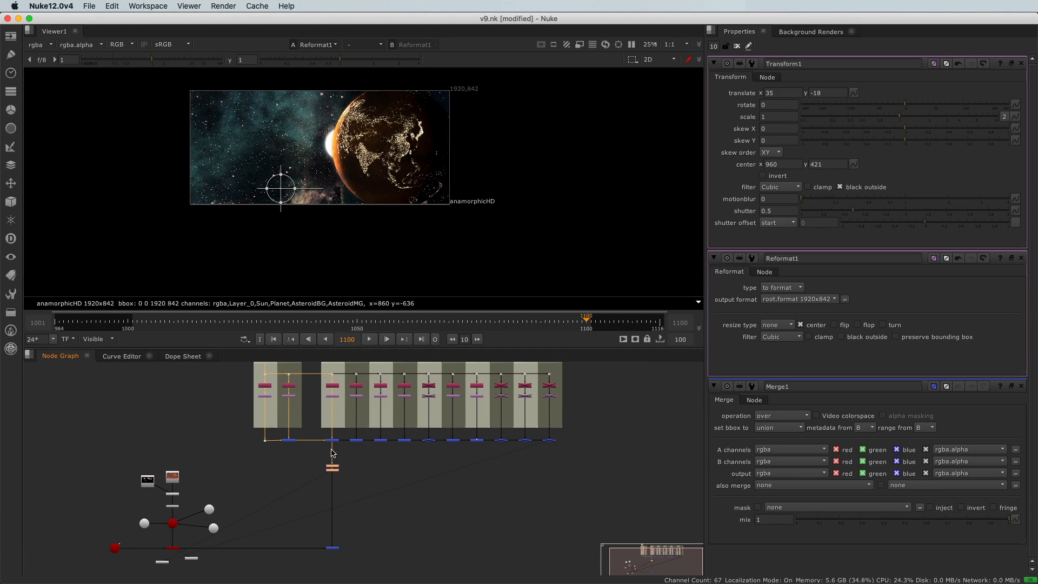
scroll(335, 479, "up", 3)
scroll(334, 479, "up", 4)
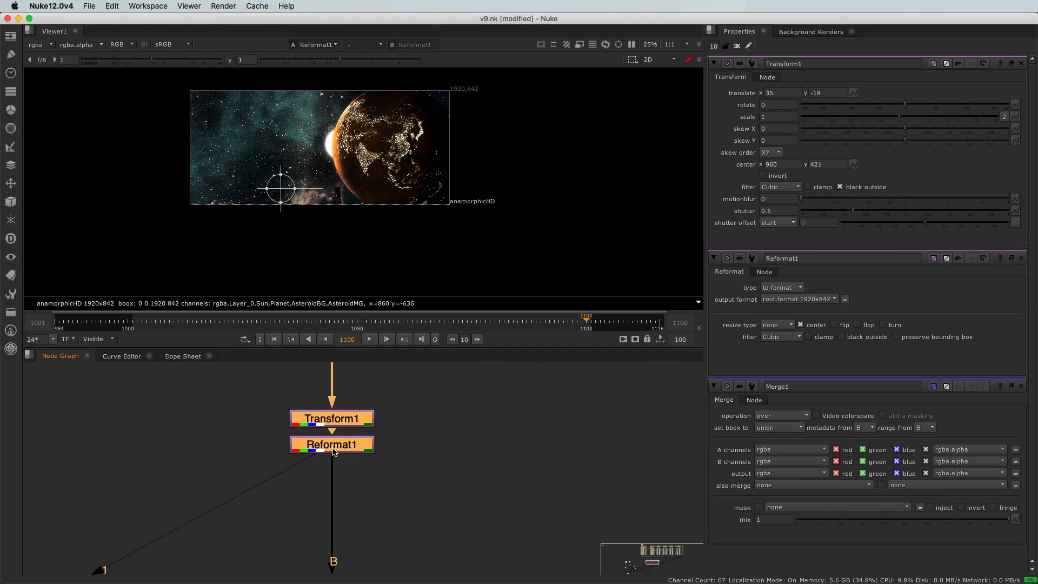
Enable preserve bounding box on the Reformat1 node to keep the pixels outside the output format.
double_click(333, 450)
left_click(930, 143)
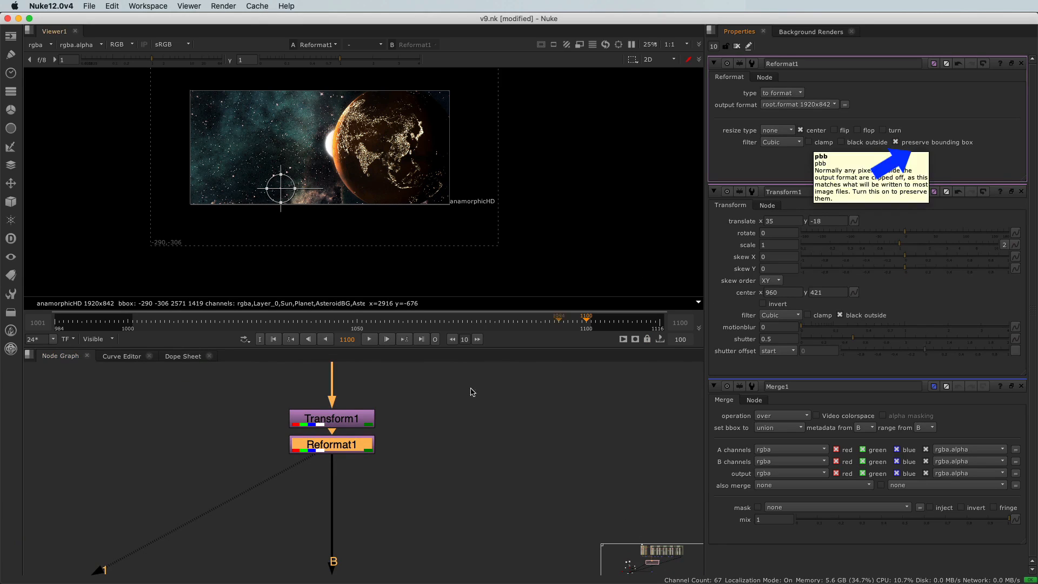
scroll(403, 394, "down", 5)
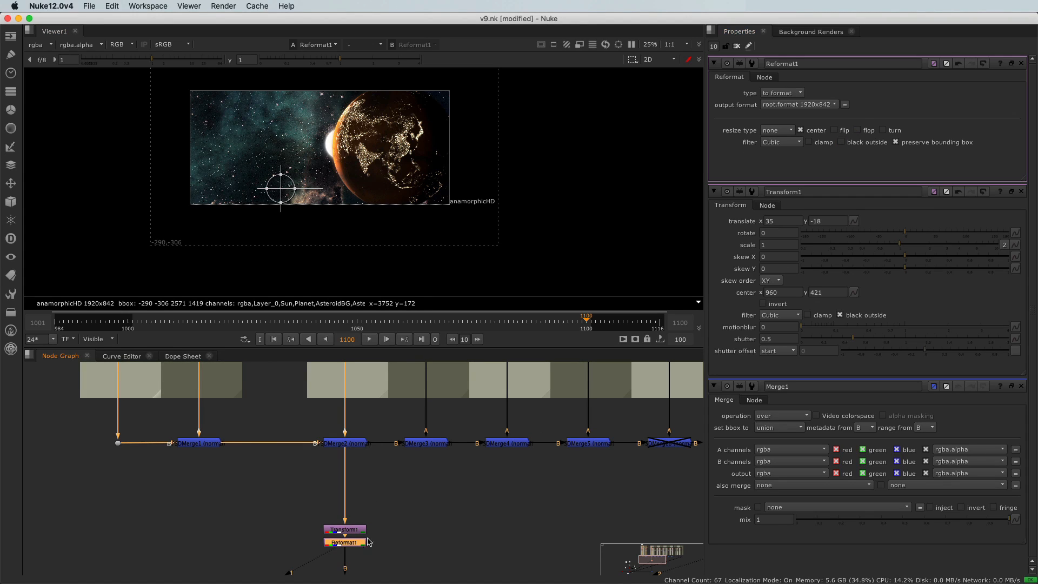
Disable black outside on the Transform1 node and view the Reformat1 output.
left_click(337, 531)
double_click(336, 531)
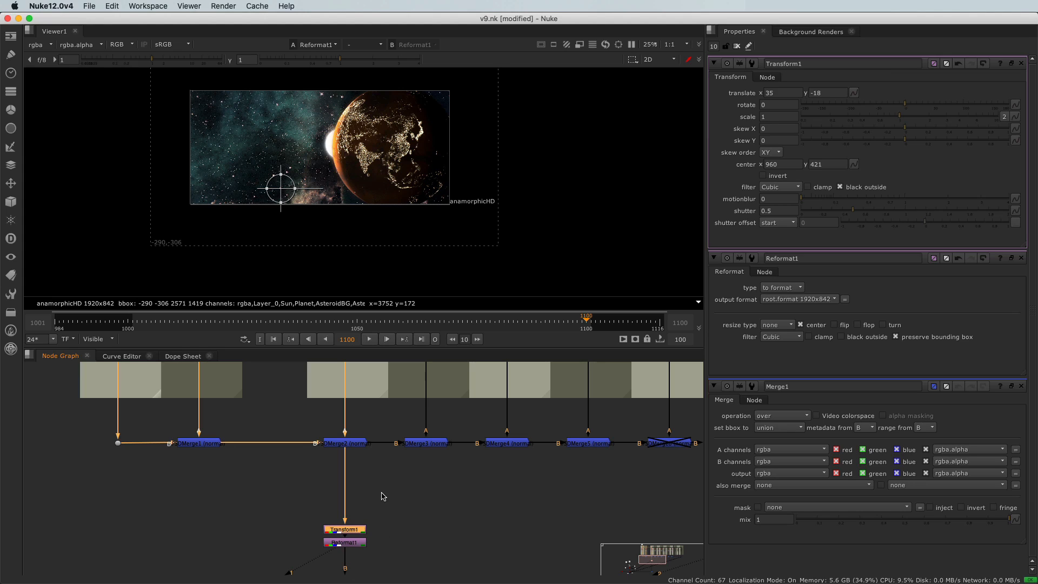
left_click(841, 187)
left_click(340, 543)
key("1")
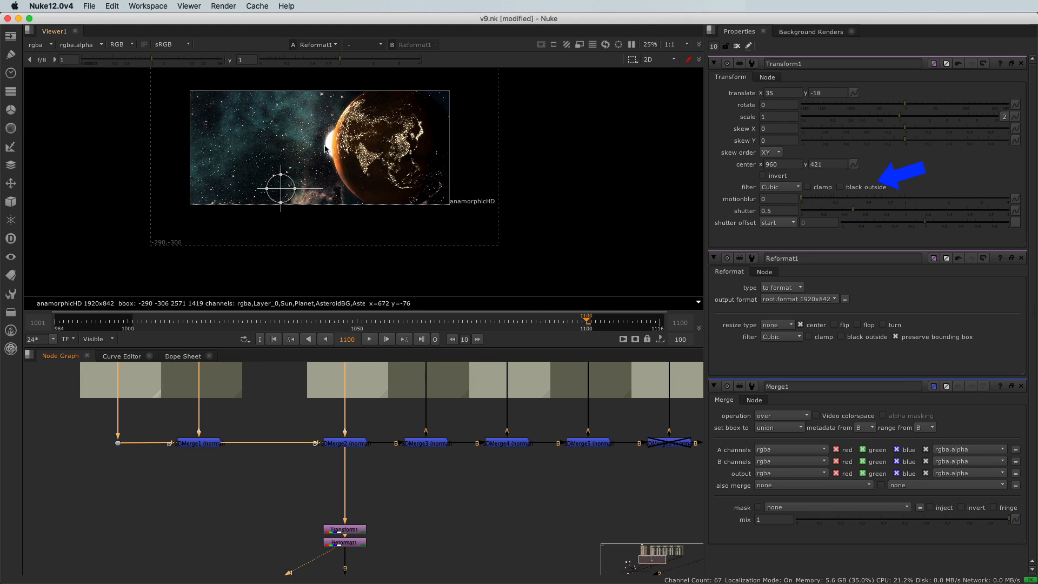
Turn on the overscan display in the viewer to view the image beyond the format border.
scroll(178, 227, "up", 2)
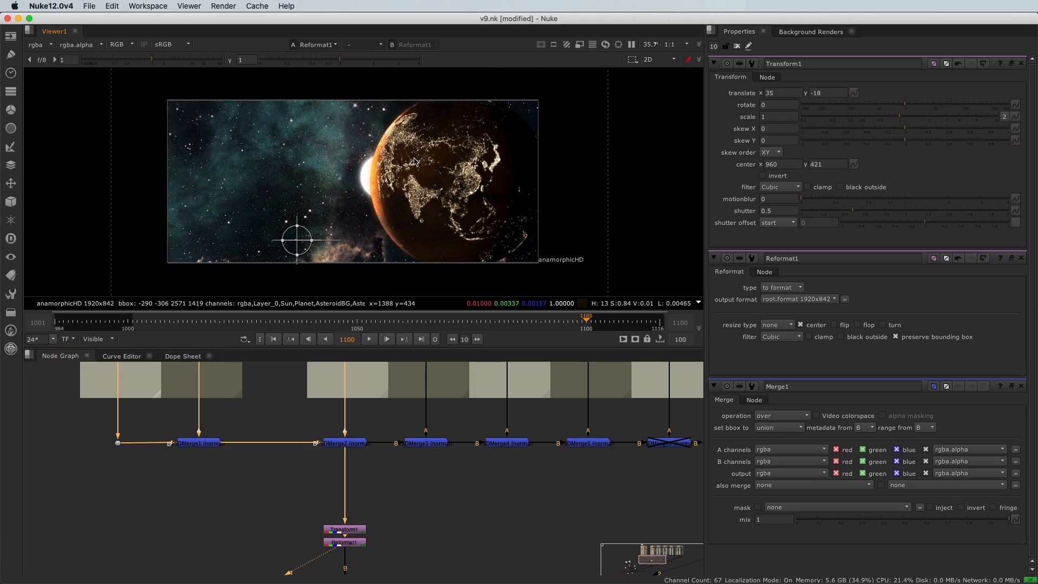
right_click(274, 157)
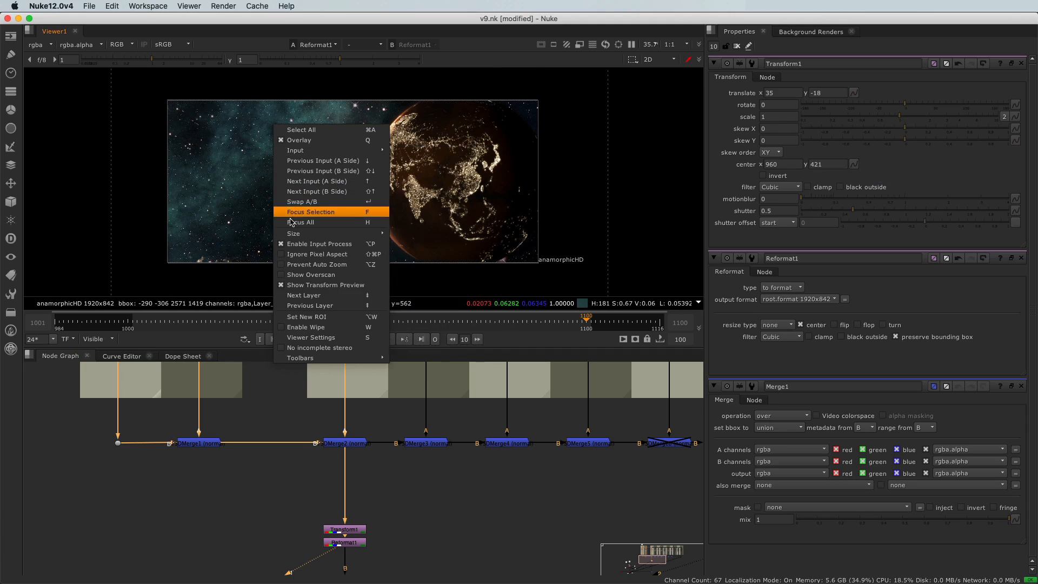
left_click(309, 275)
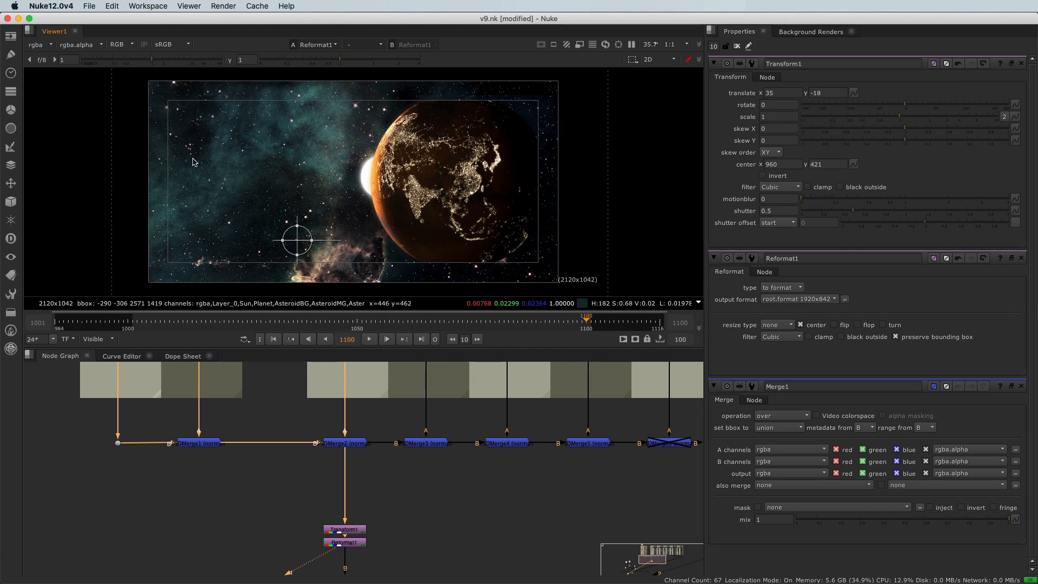
scroll(258, 168, "down", 1)
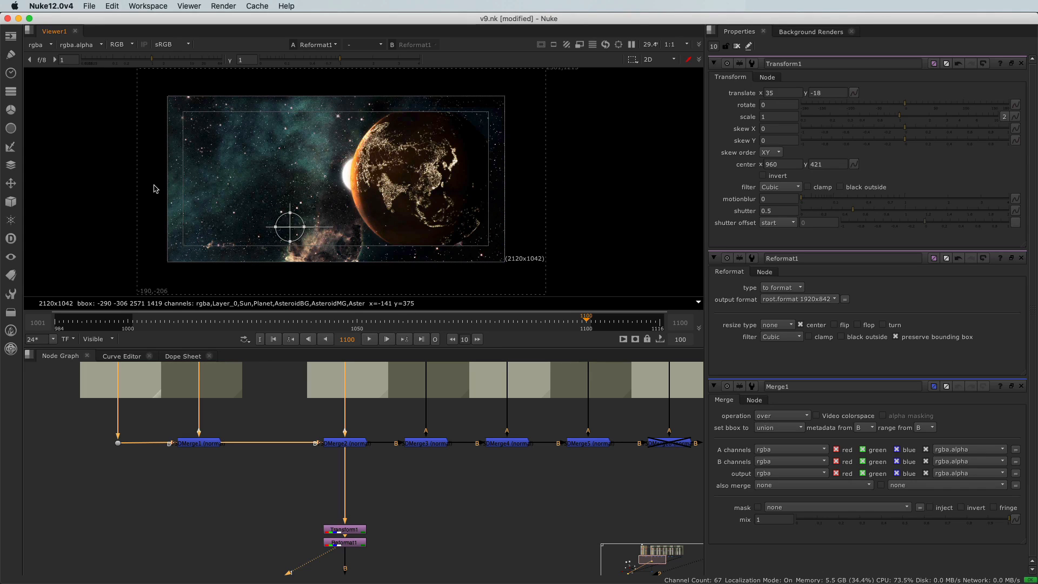
In the viewer settings, raise overscan to 400 to view the wider image area, and return it to 100.
key("s")
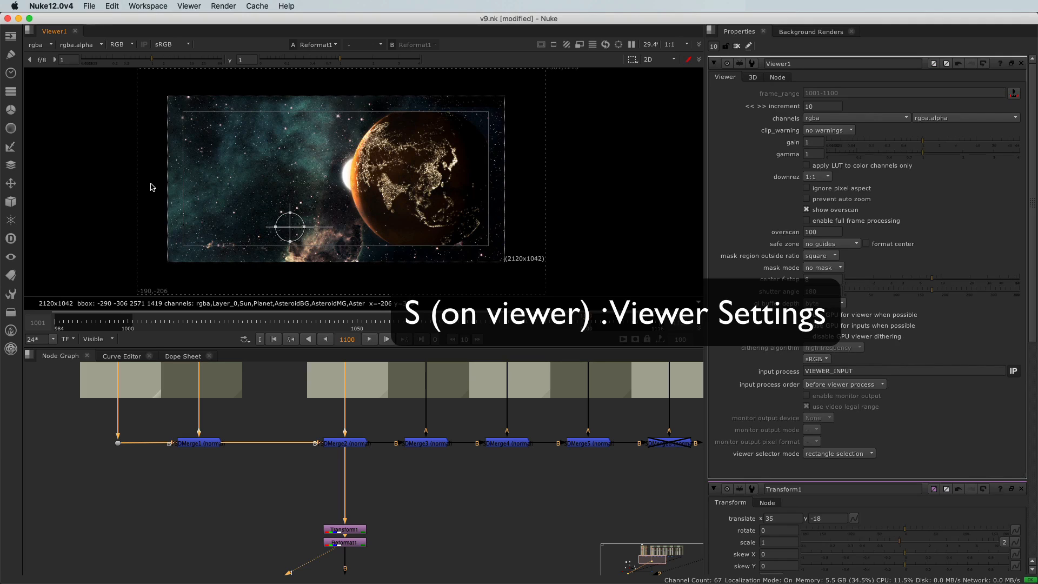
left_click(804, 232)
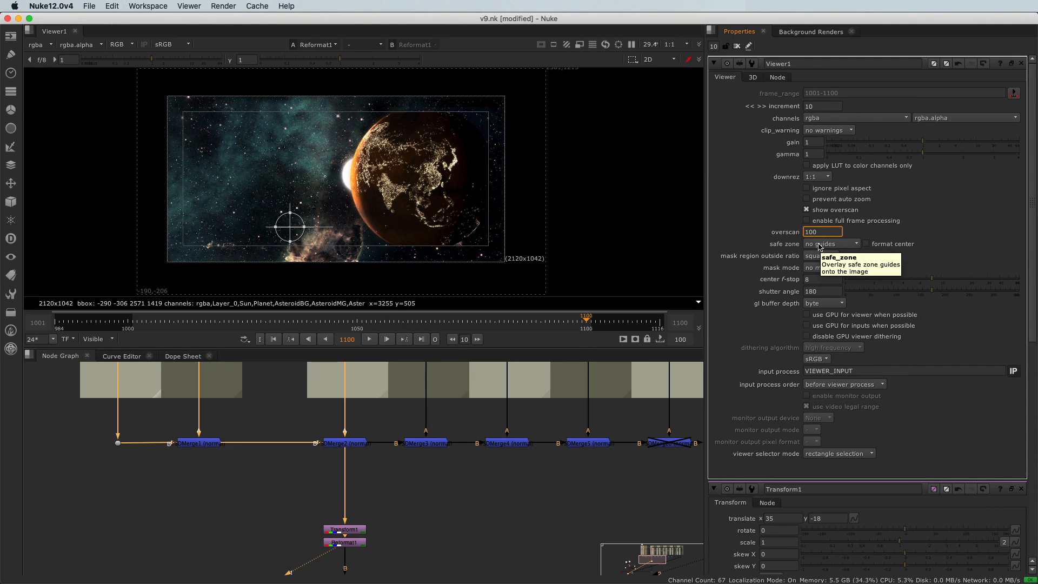
key("Up")
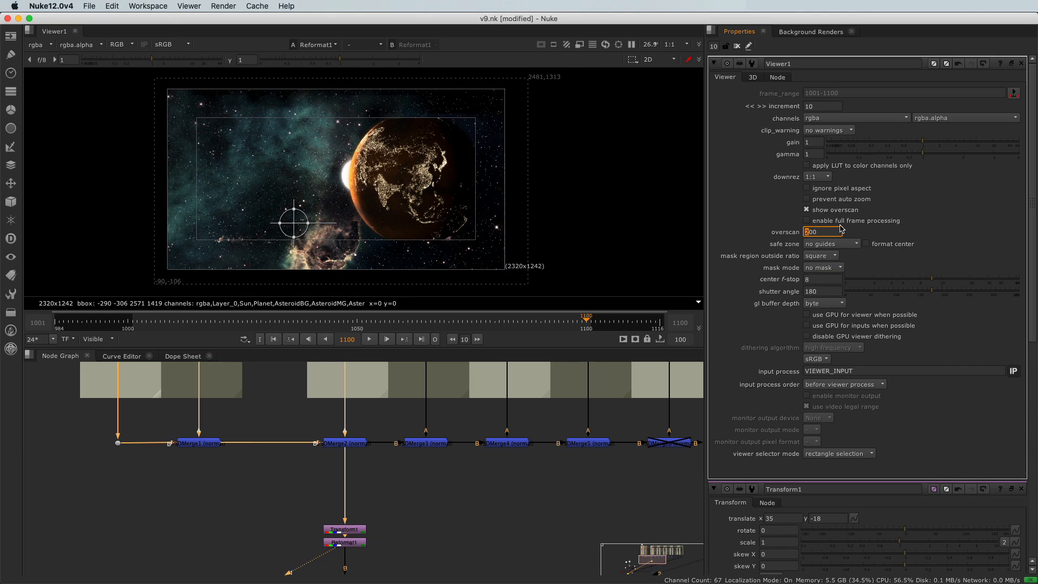
key("Up")
key("Up")
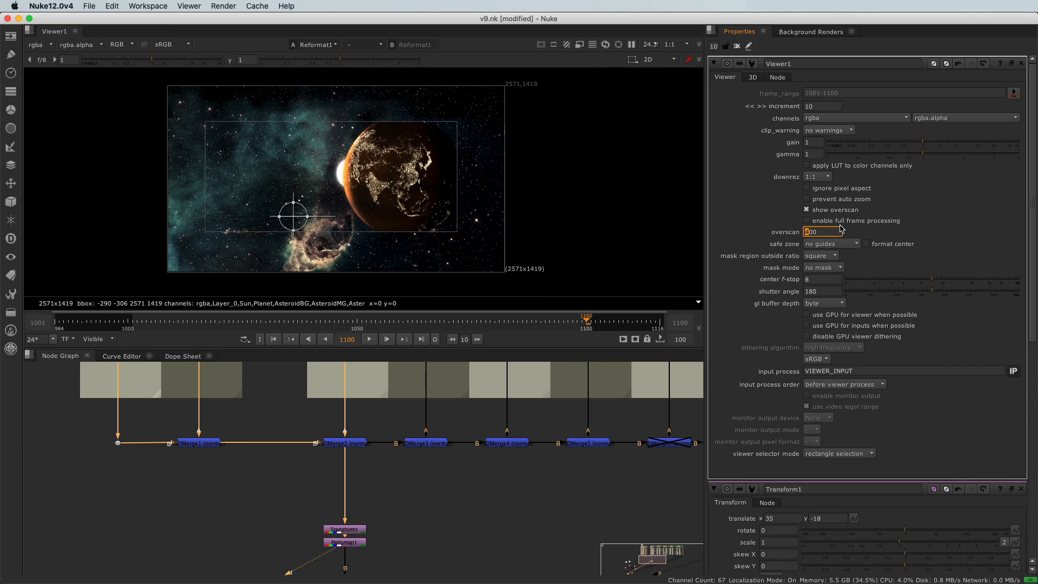
key("Down")
key("Down")
key("Down")
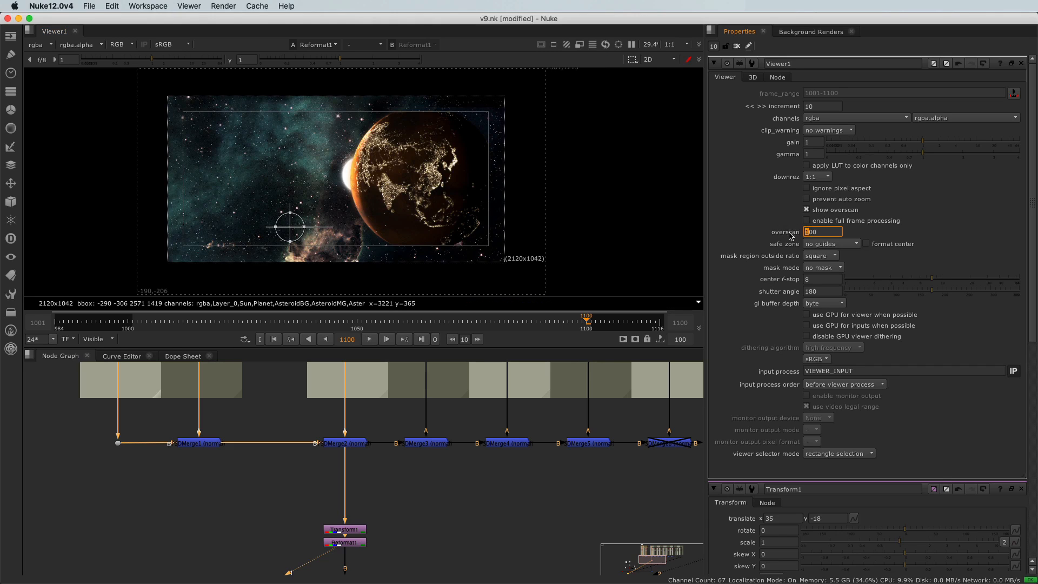
Turn off the viewer's overscan display and close the Viewer1 settings.
right_click(419, 144)
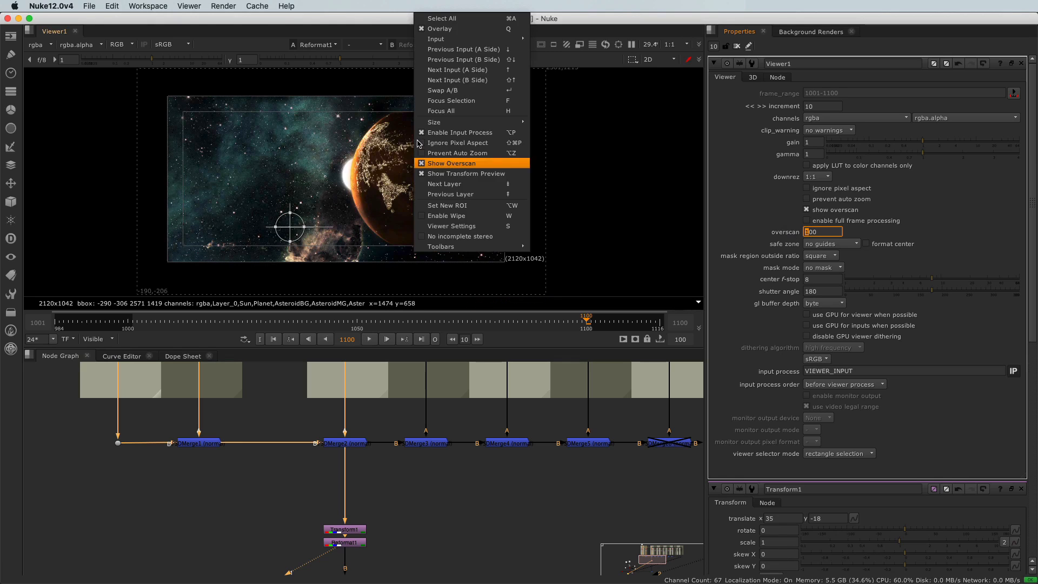
left_click(423, 163)
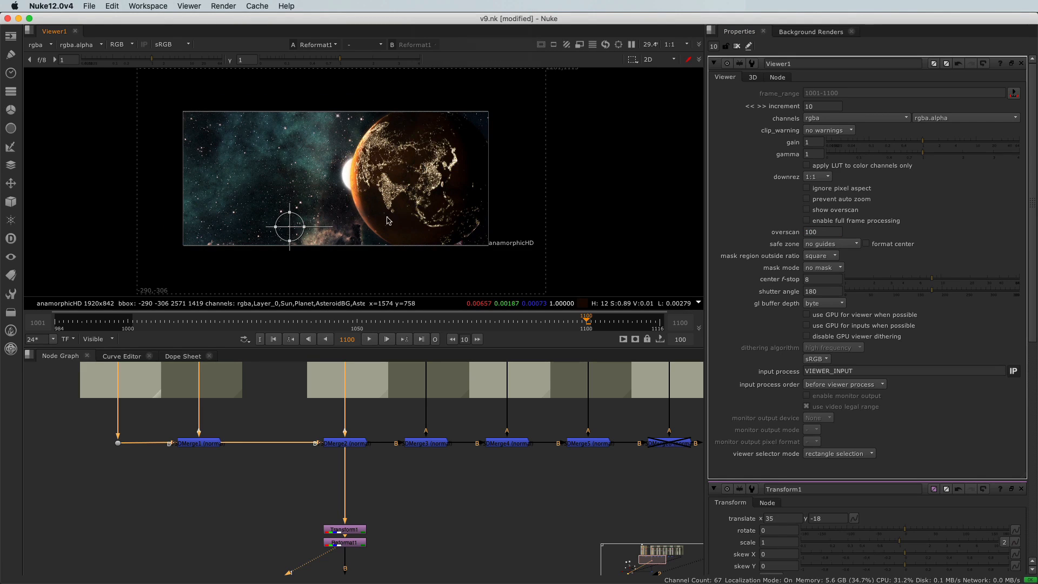
left_click(1021, 65)
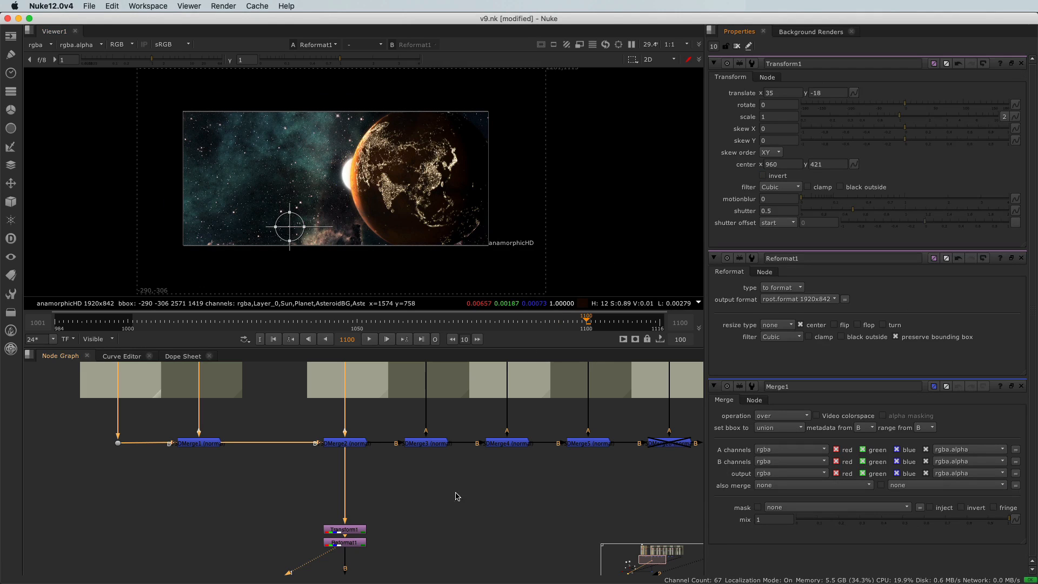
View the Merge1 output with the 3D planet over the background, and open the Sphere1 properties.
scroll(474, 556, "down", 6)
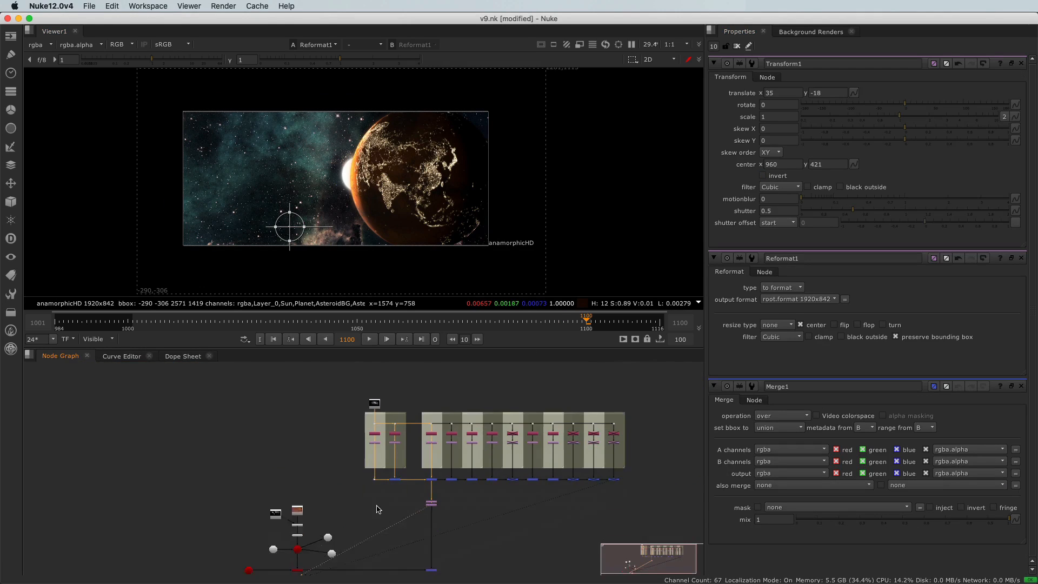
middle_click_drag(410, 506, 399, 500)
left_click_drag(400, 498, 432, 518)
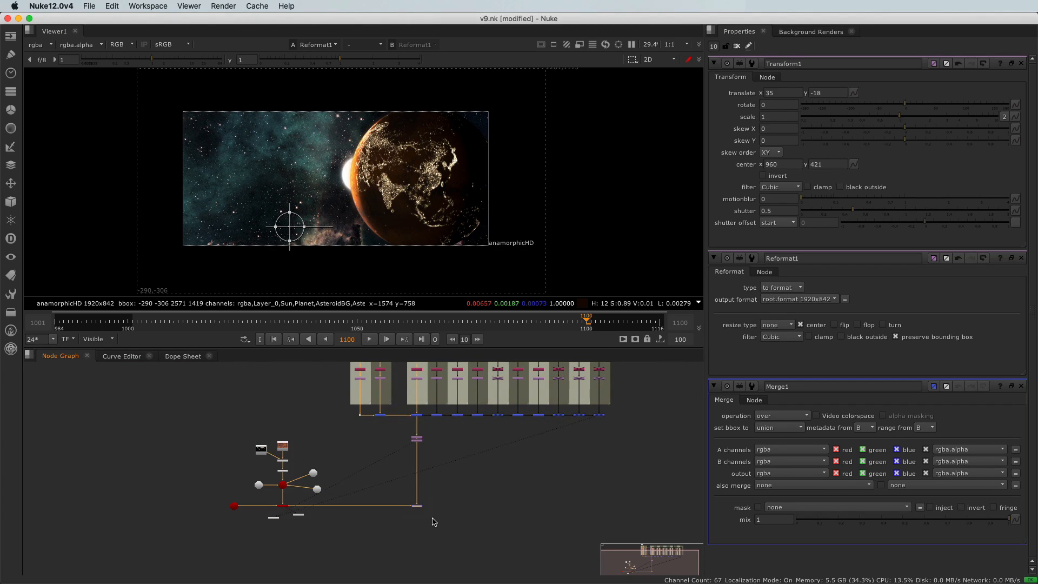
scroll(438, 519, "up", 2)
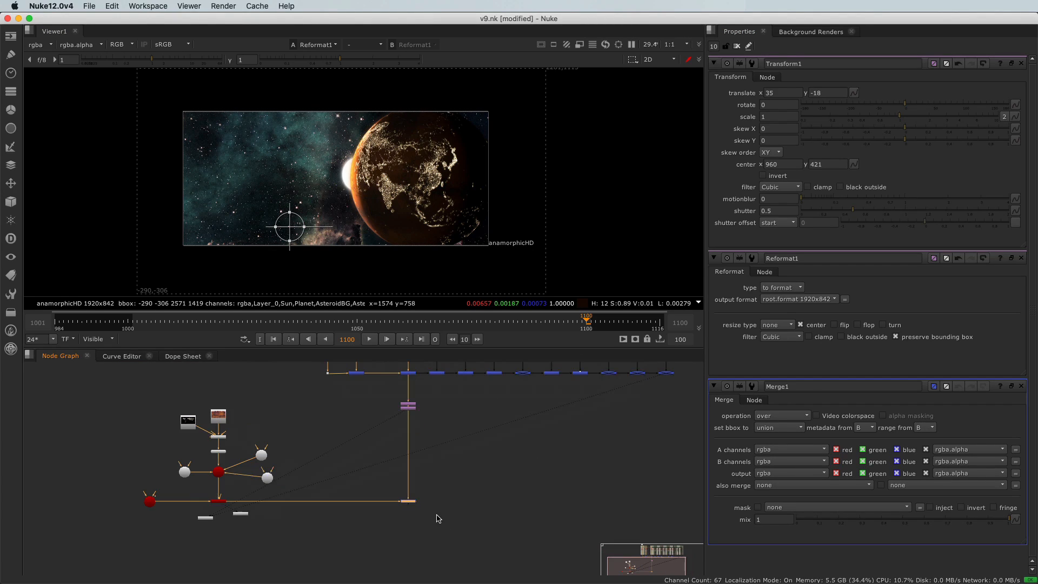
key("1")
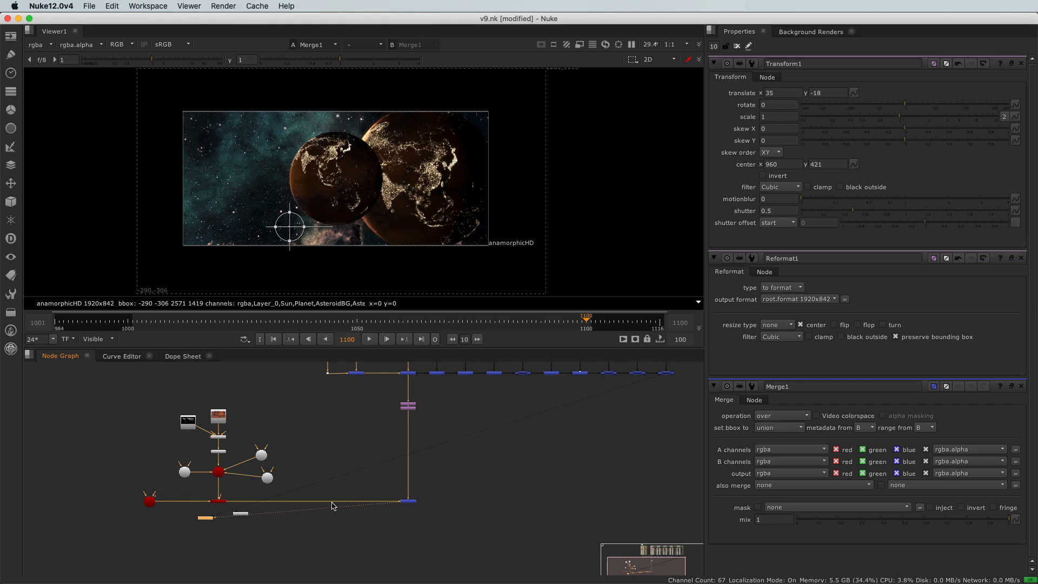
scroll(214, 458, "up", 4)
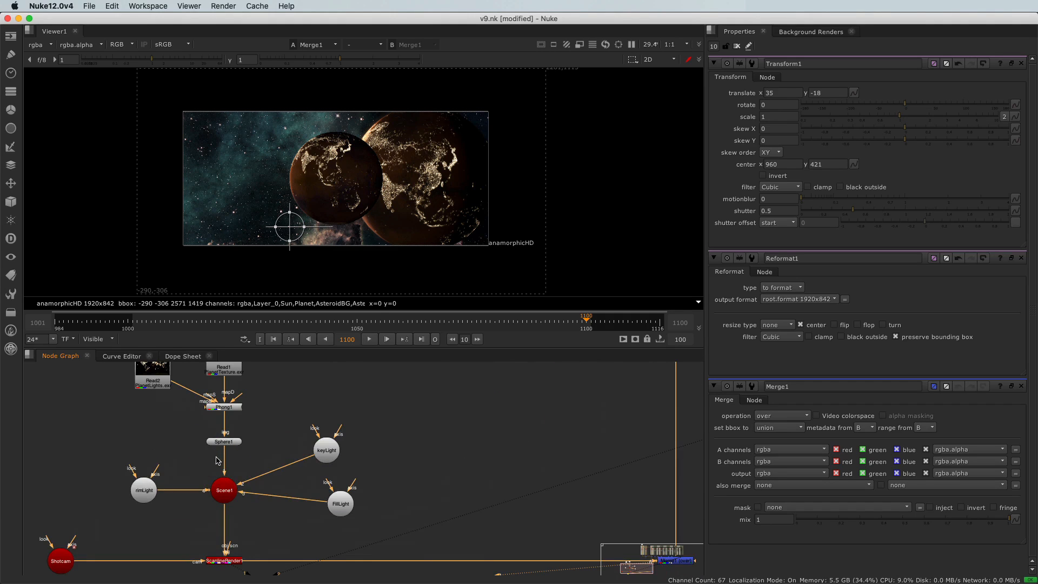
double_click(223, 441)
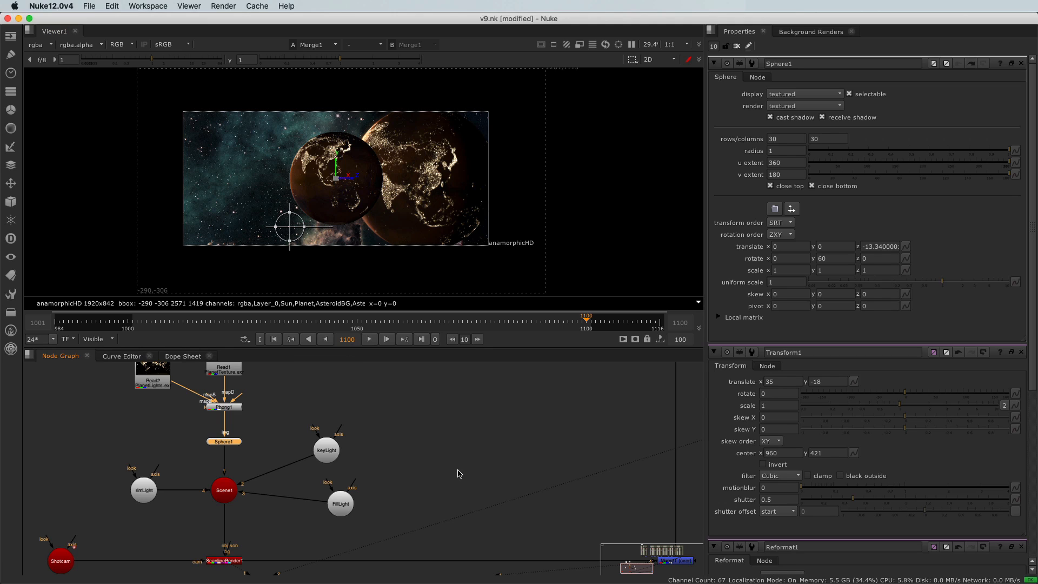
View the original matte painting from the Read3 node as a placement reference.
scroll(452, 473, "down", 6)
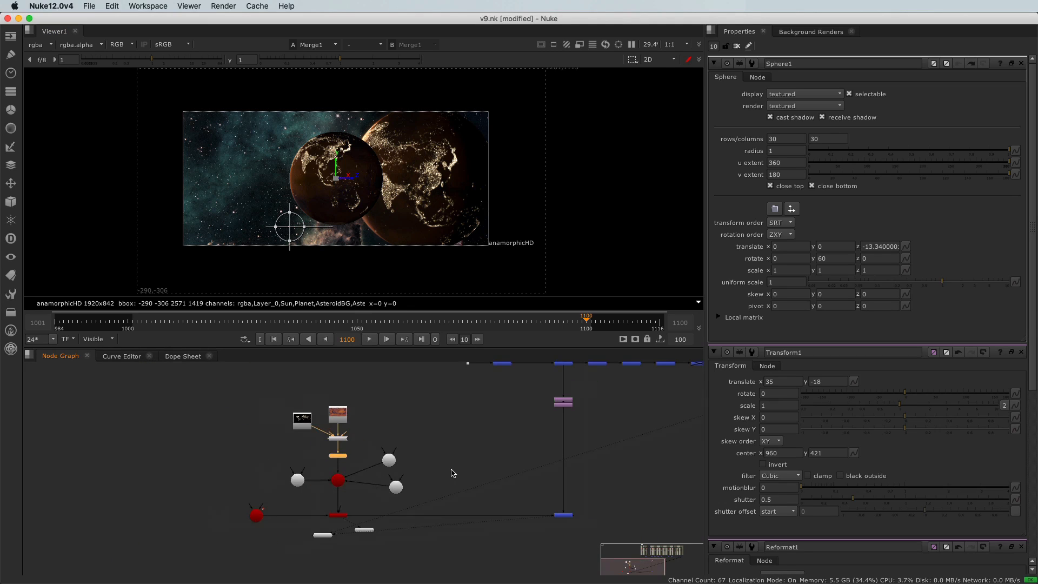
middle_click_drag(438, 464, 364, 498)
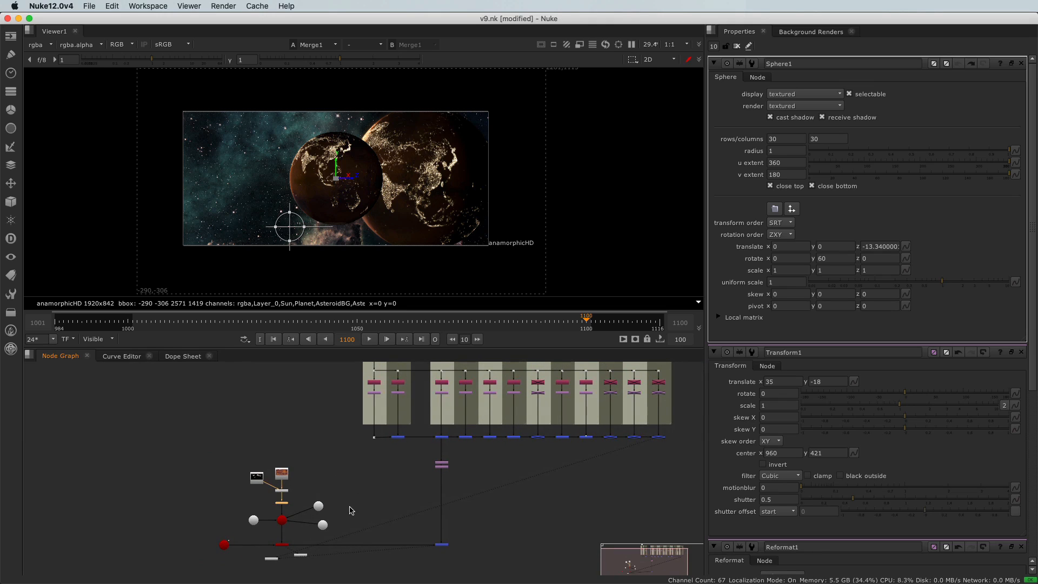
scroll(351, 509, "up", 3)
scroll(397, 441, "up", 2)
left_click(402, 404)
key("1")
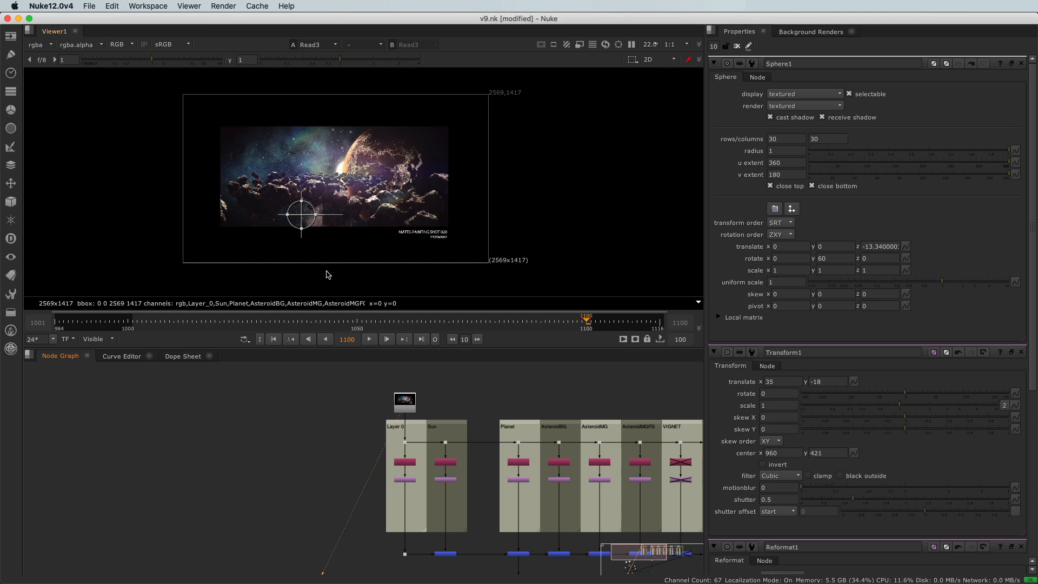
Return the viewer to the Merge1 composite.
scroll(252, 468, "down", 5)
middle_click_drag(249, 473, 213, 401)
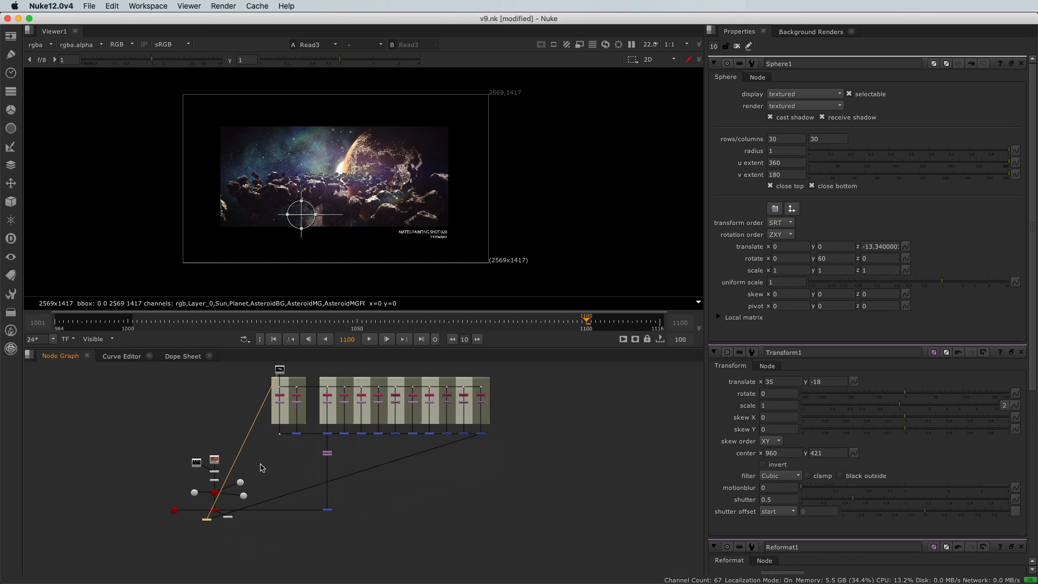
left_click_drag(309, 508, 362, 533)
key("1")
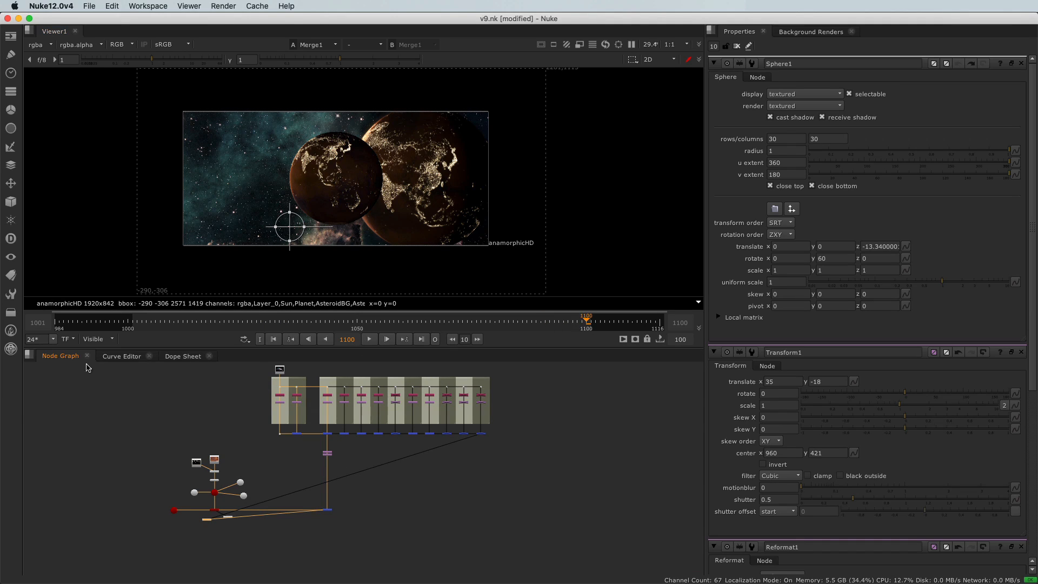
Bring the 3D planet closer to the camera by setting Sphere1's translate z to about -8.34.
scroll(206, 487, "up", 10)
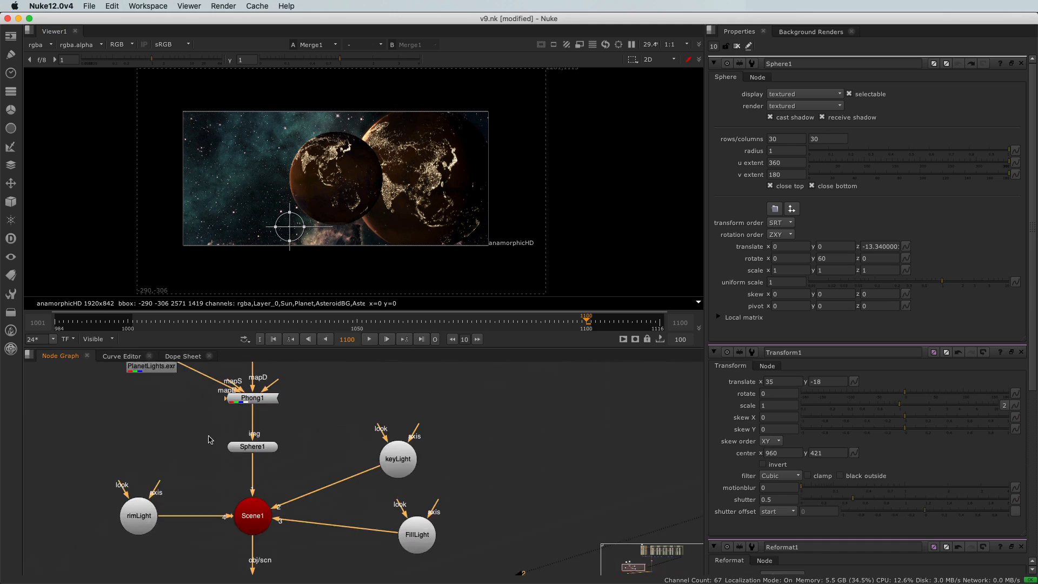
scroll(243, 451, "up", 3)
left_click(245, 451)
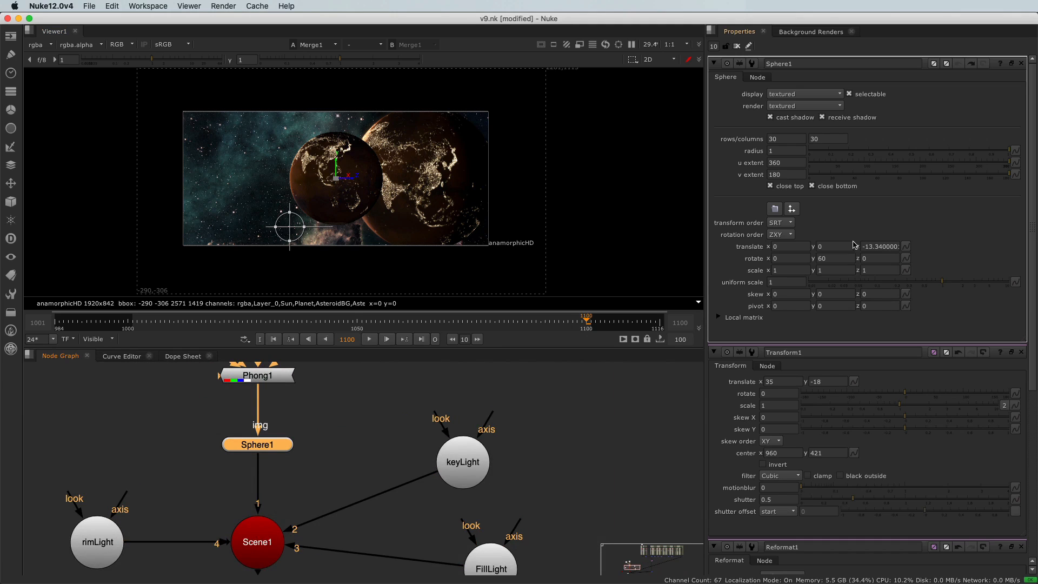
left_click(868, 246)
key("Up")
key("Up")
key("Up")
key("Up")
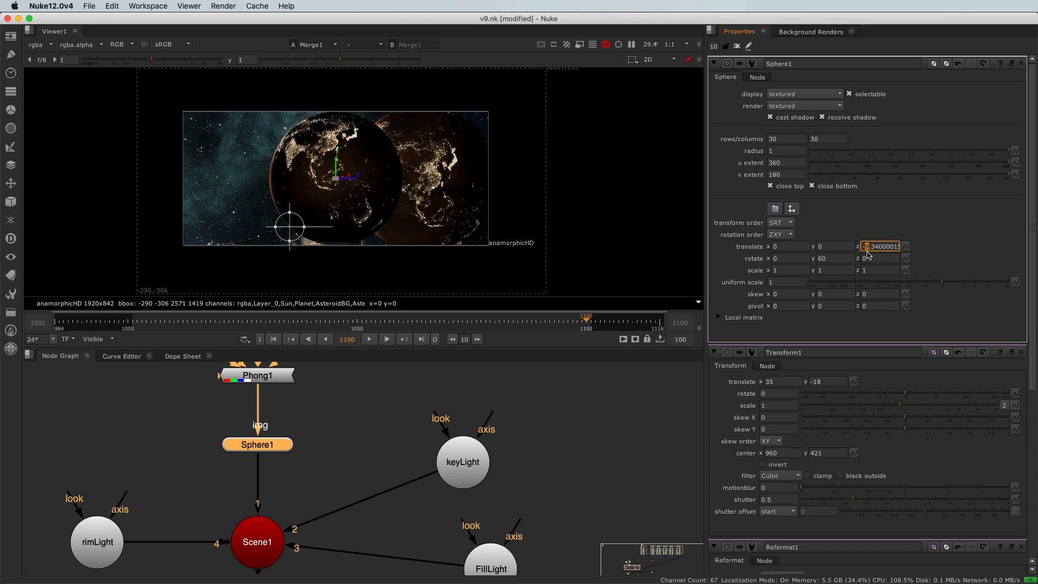
key("Up")
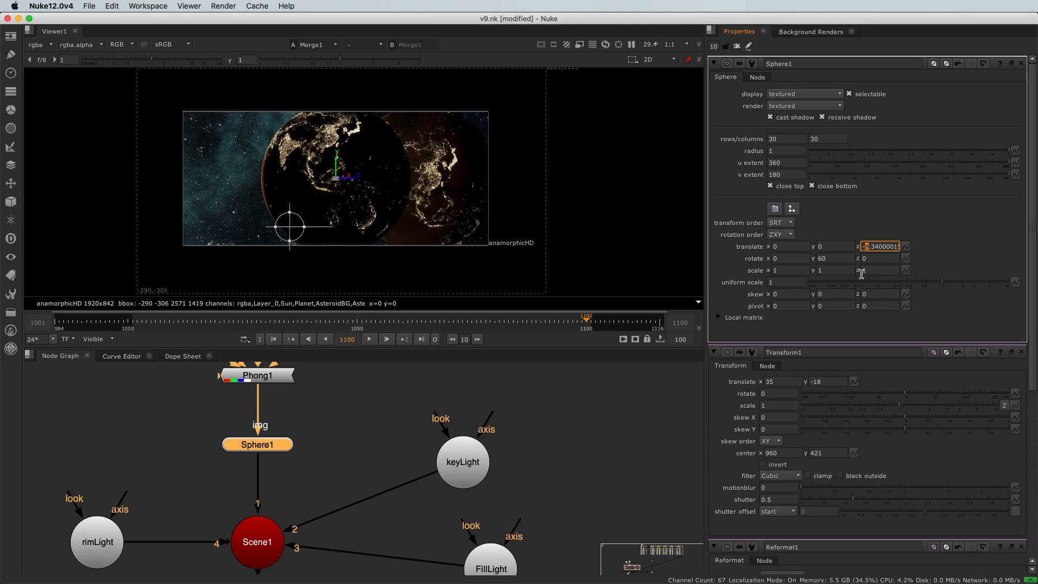
Set Sphere1's translate x to 1.2 to place the 3D planet over the painted one.
left_click(787, 247)
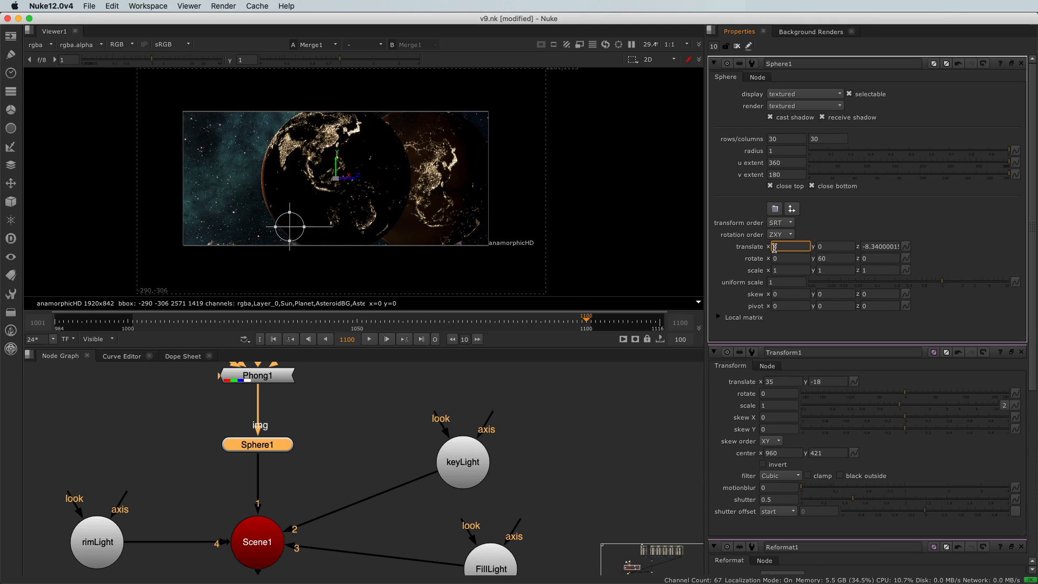
key("Up")
key("Up")
key("Down")
key("Down")
key("Up")
key("Up")
key("Up")
key("Up")
key("Up")
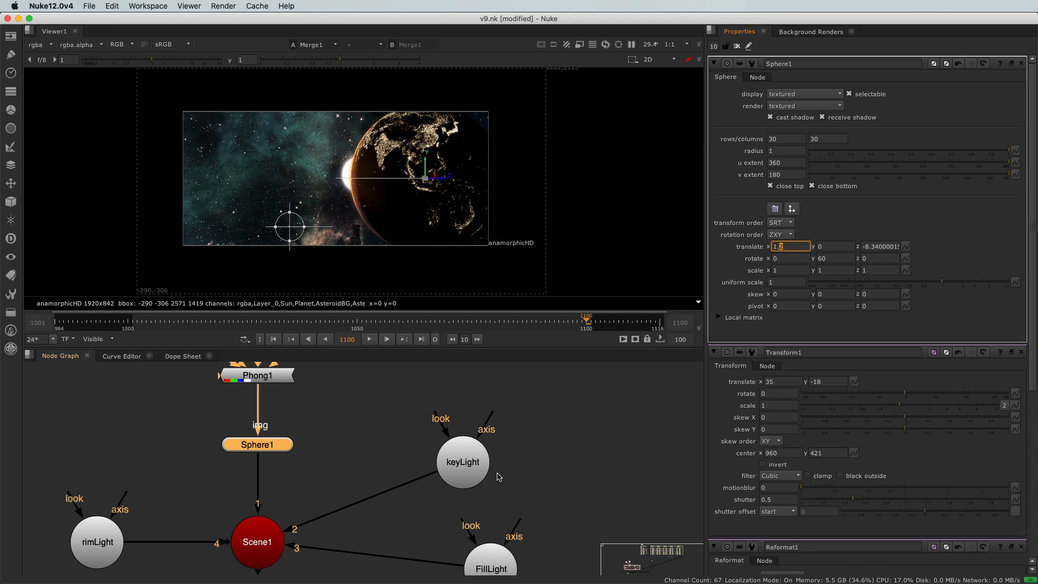
Toggle Merge1 off and on to compare the 3D planet with the painted planet, leaving the merge enabled.
scroll(370, 466, "down", 6)
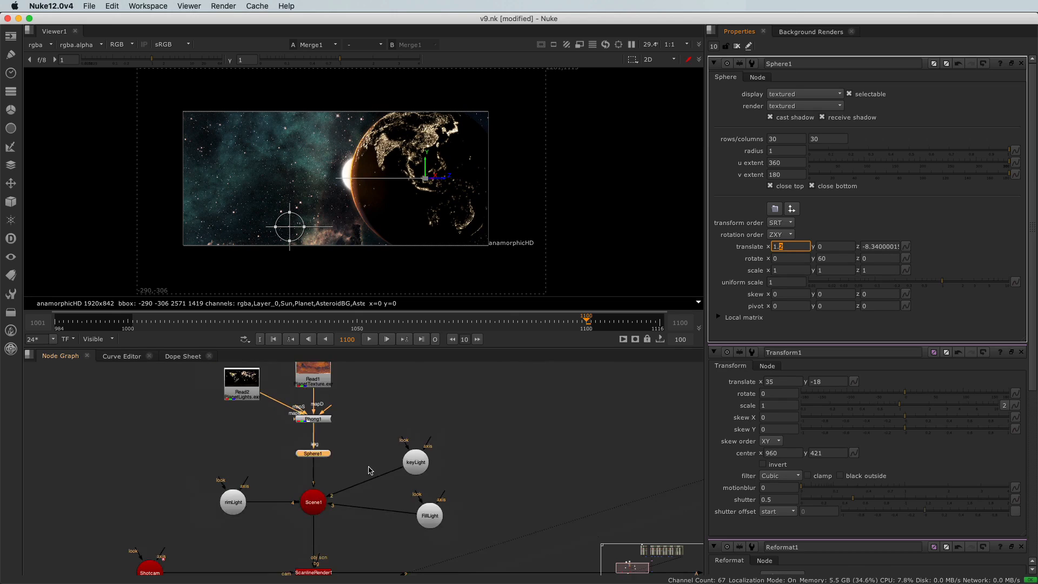
middle_click_drag(607, 550, 450, 506)
scroll(451, 504, "up", 3)
left_click(407, 466)
left_click_drag(410, 470, 502, 517)
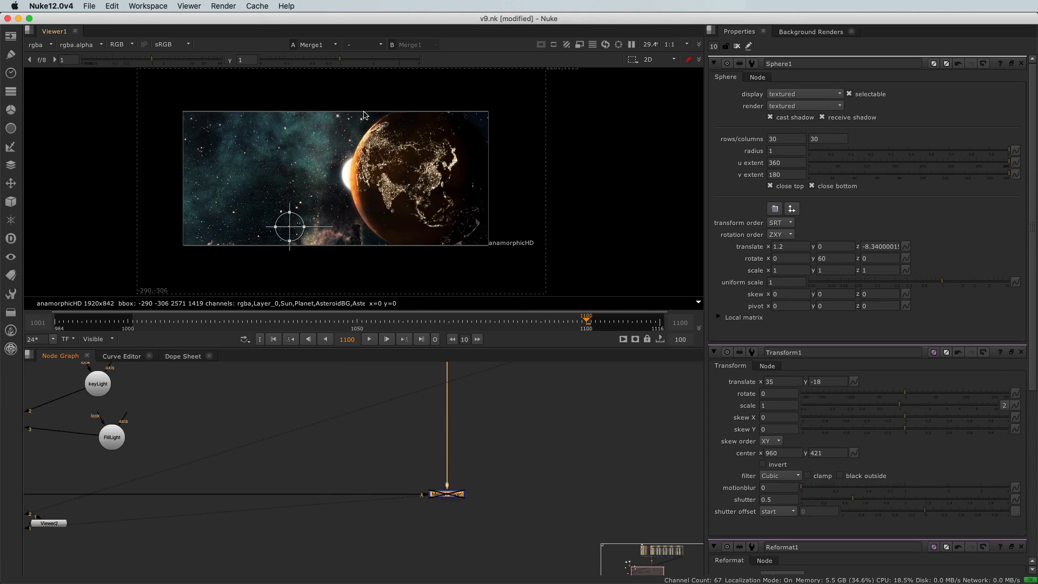
key("d")
key("d")
key("d")
key("d")
key("d")
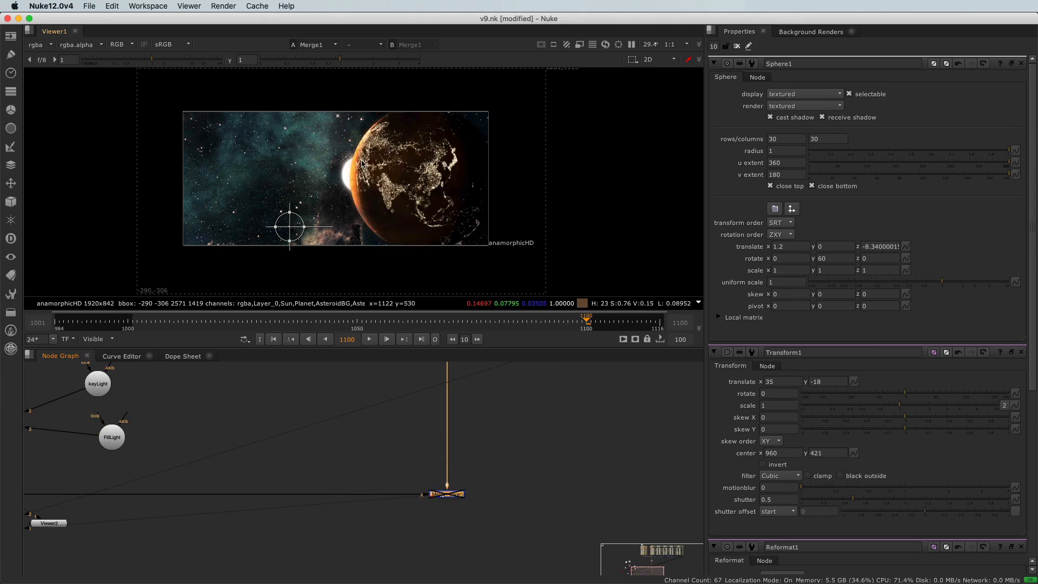
key("d")
key("d")
key("d")
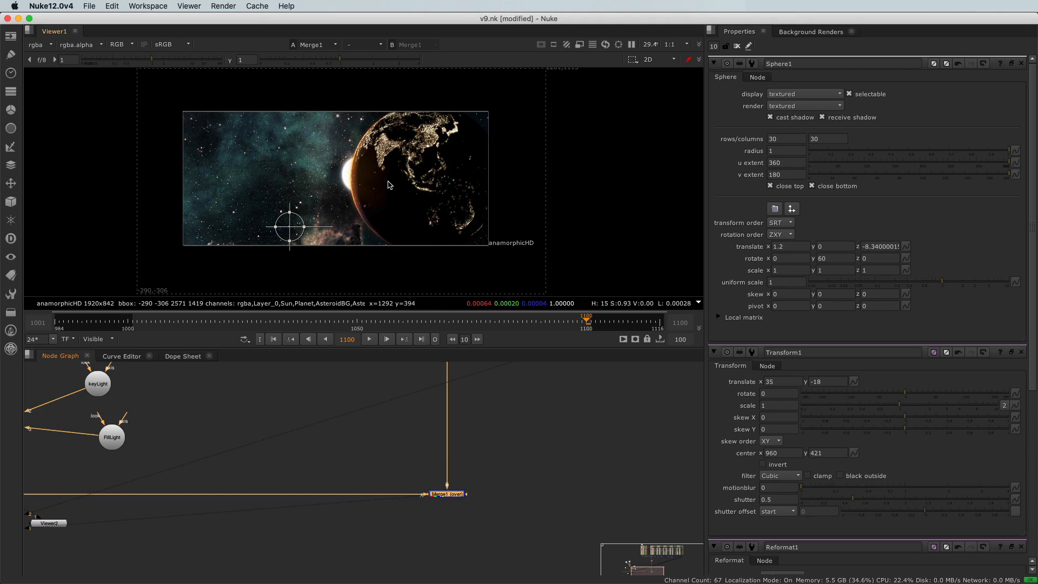
Select all layer branches after the Planet branch with their merges and move them away from it to open a gap in the node graph.
scroll(373, 176, "up", 3)
scroll(372, 193, "down", 5)
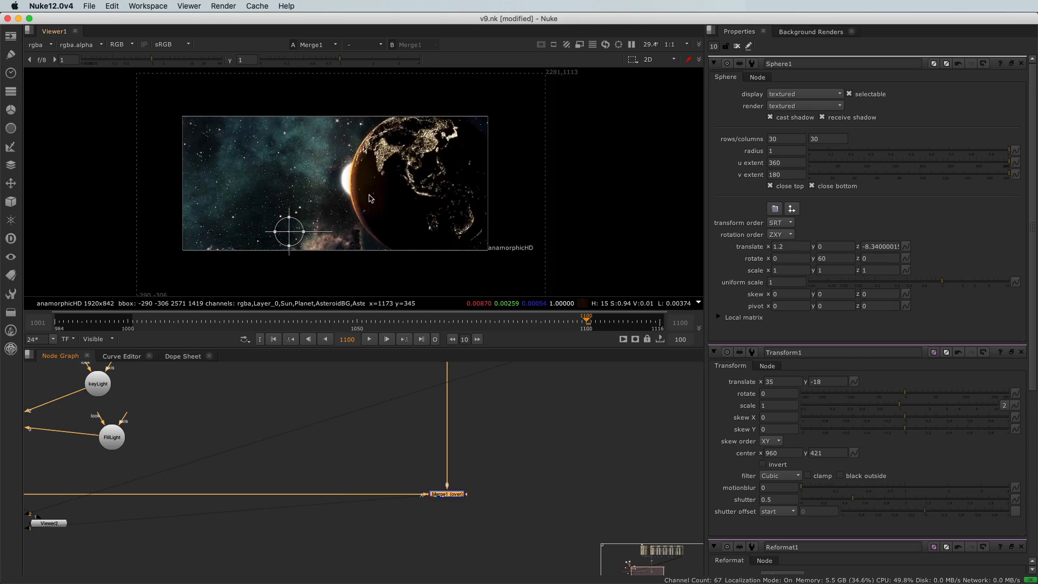
scroll(322, 474, "down", 7)
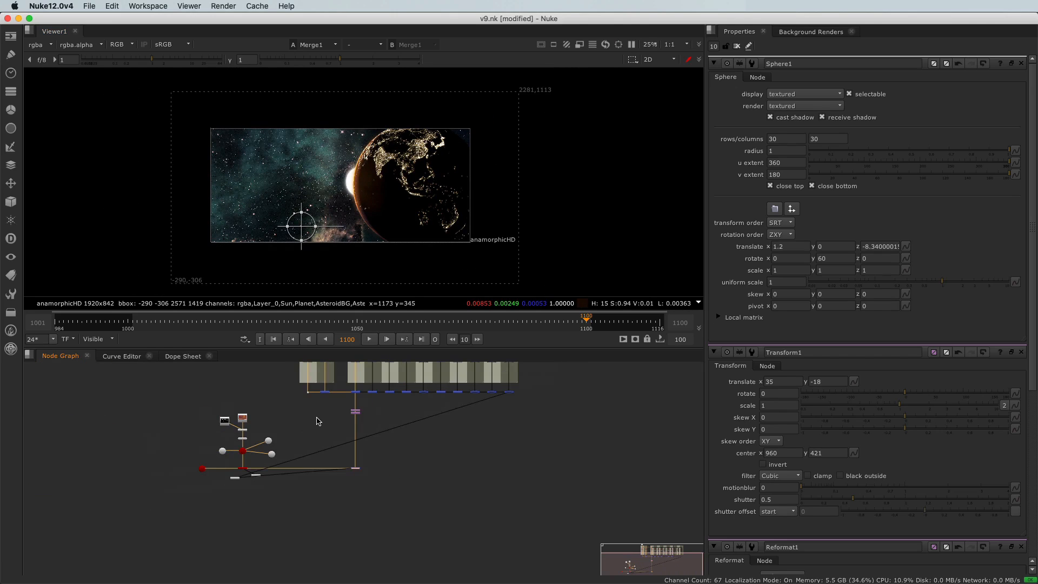
middle_click_drag(318, 421, 321, 456)
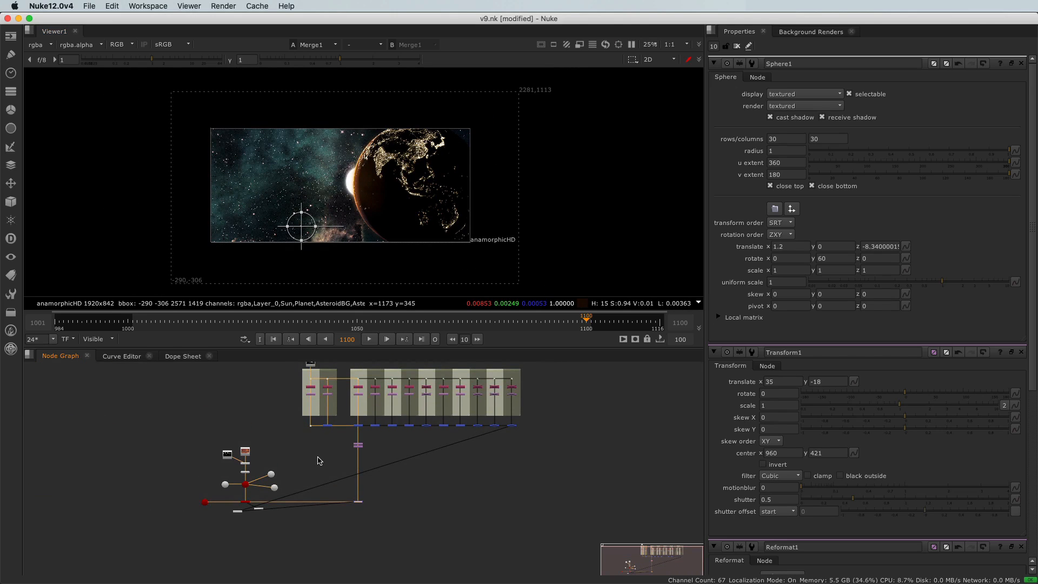
scroll(319, 460, "down", 1)
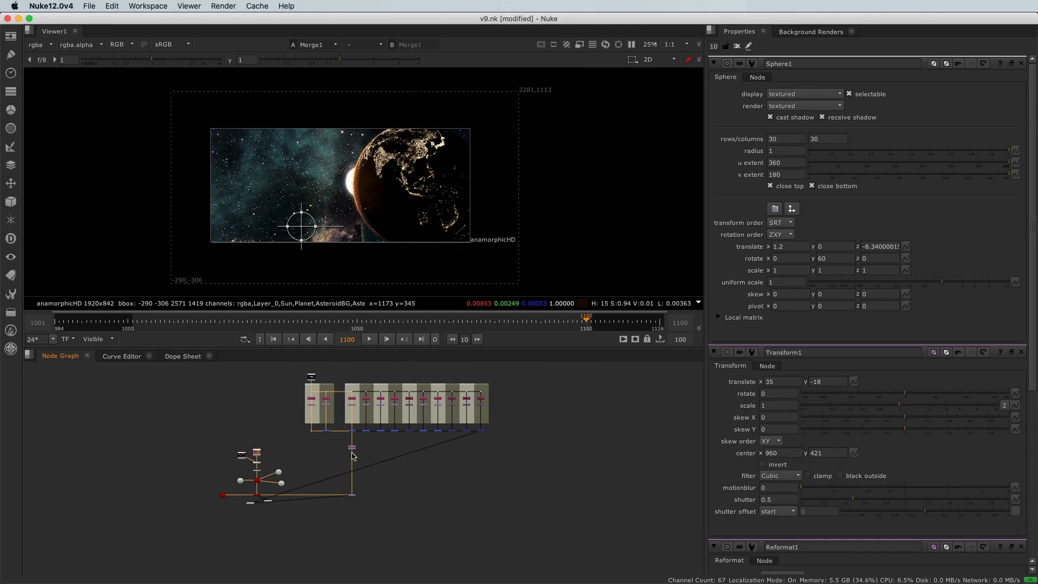
left_click_drag(359, 378, 547, 457)
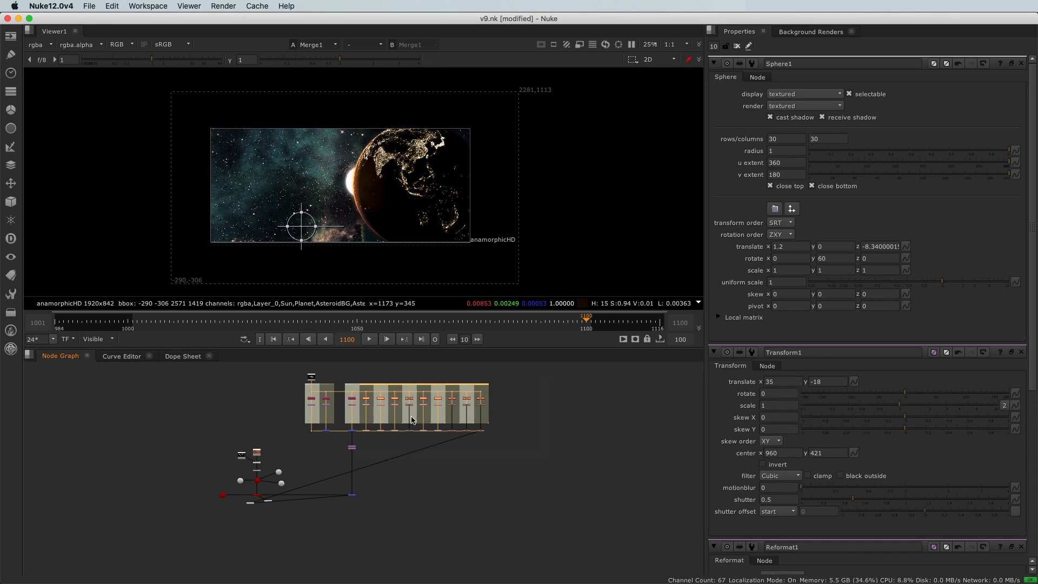
scroll(397, 405, "up", 5)
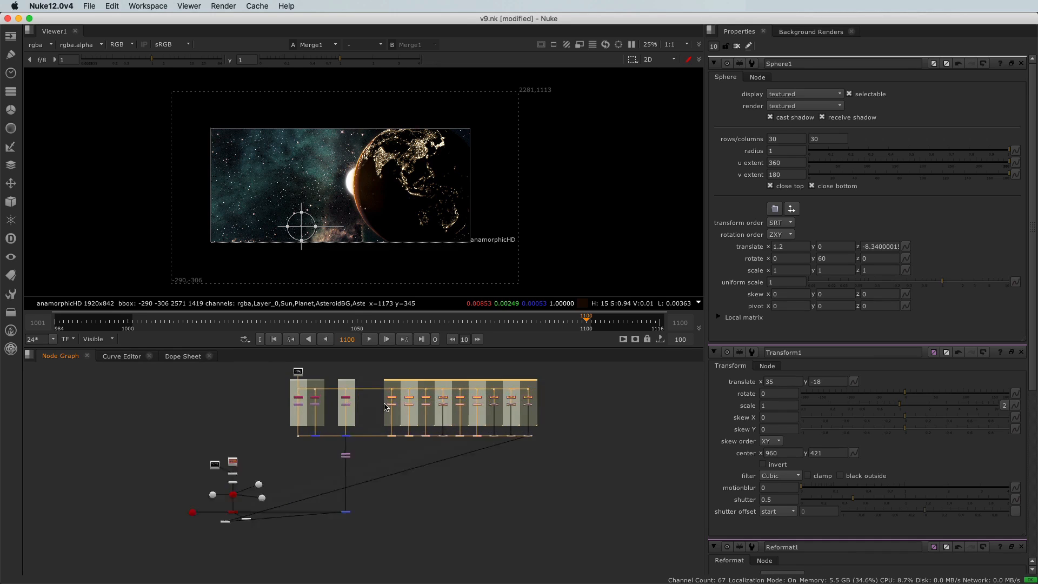